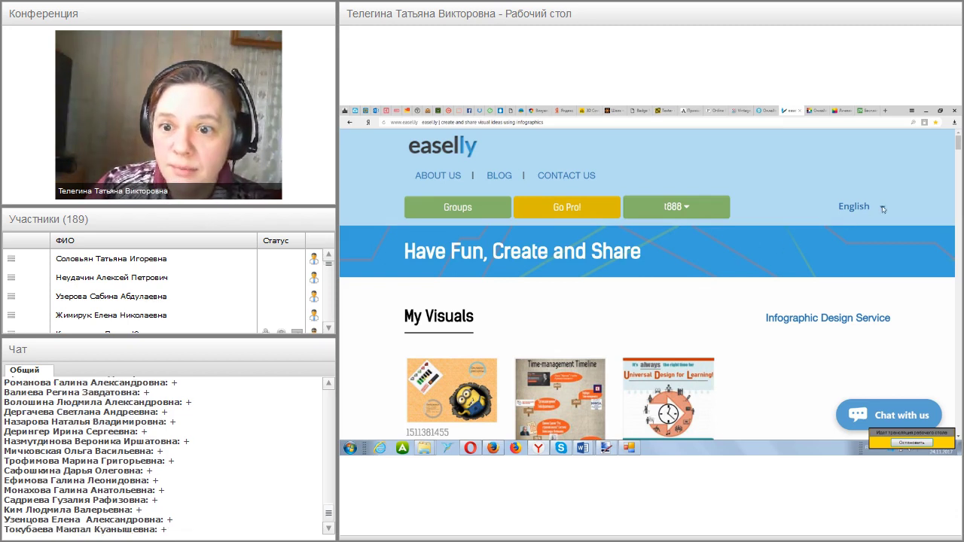
- Check which interface languages the site offers
left_click(851, 210)
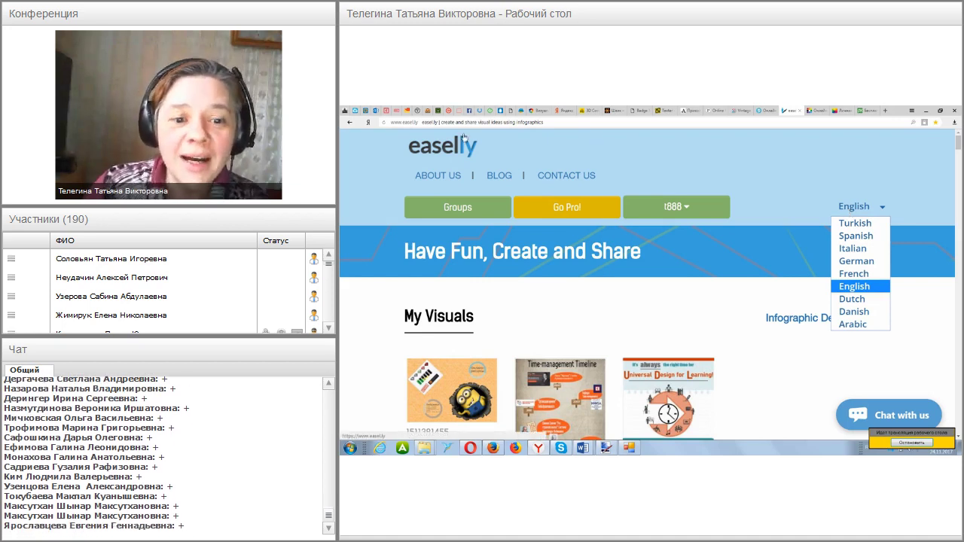
left_click(590, 328)
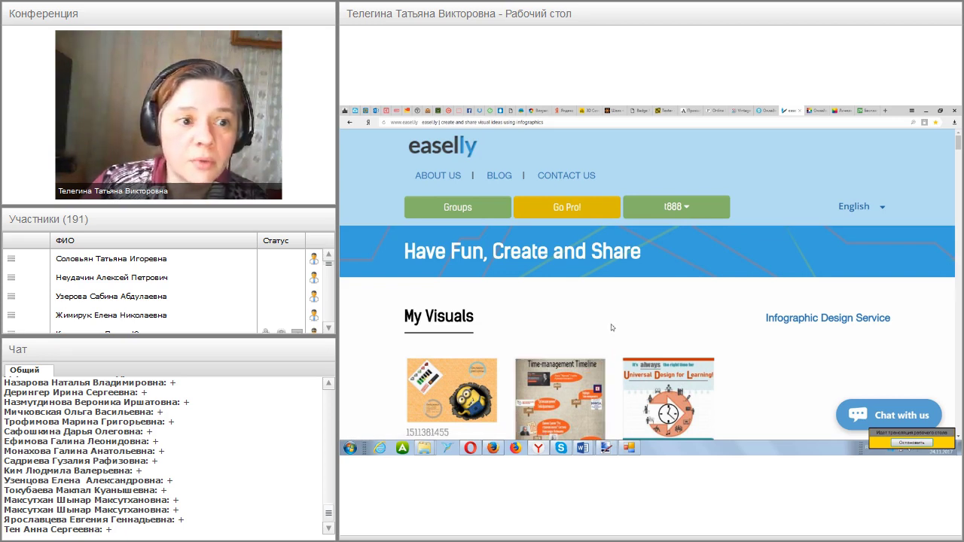
- Look through the saved visuals and the gallery of public infographic templates
scroll(611, 328, "down", 3)
mouse_move(662, 263)
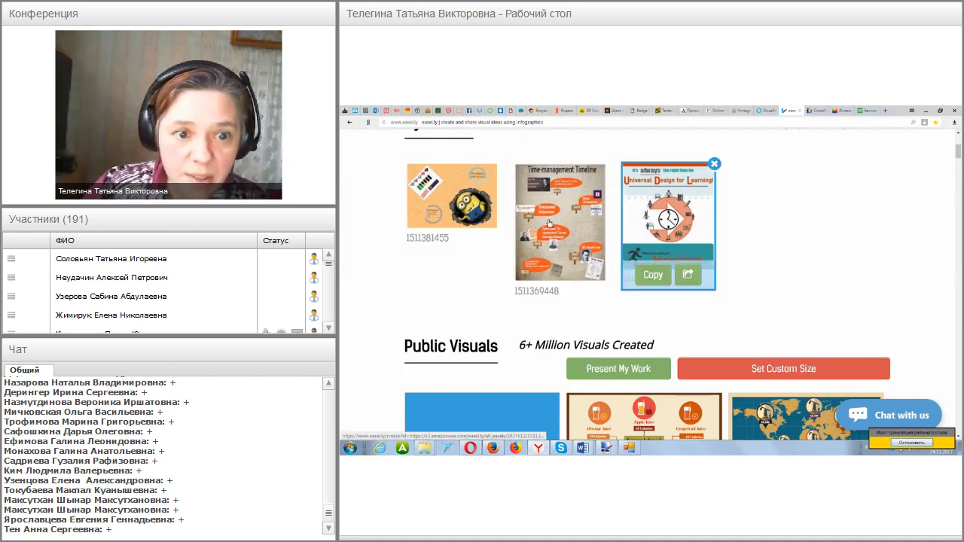
scroll(678, 287, "down", 3)
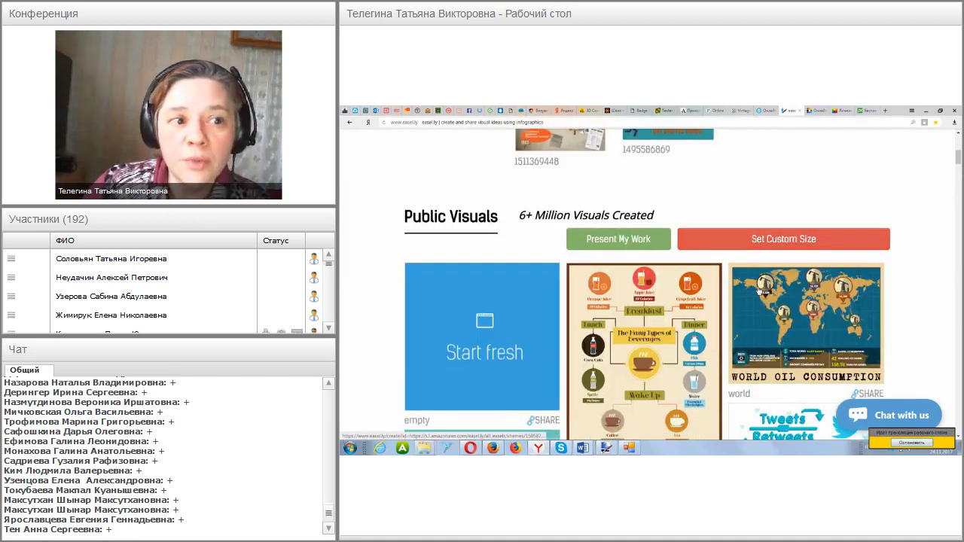
scroll(758, 290, "down", 2)
scroll(652, 291, "down", 1)
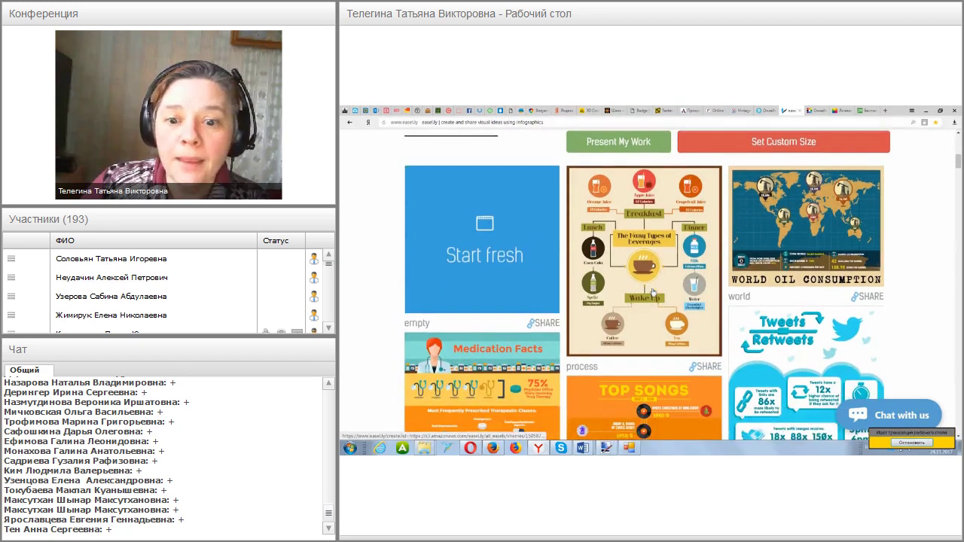
scroll(653, 291, "down", 5)
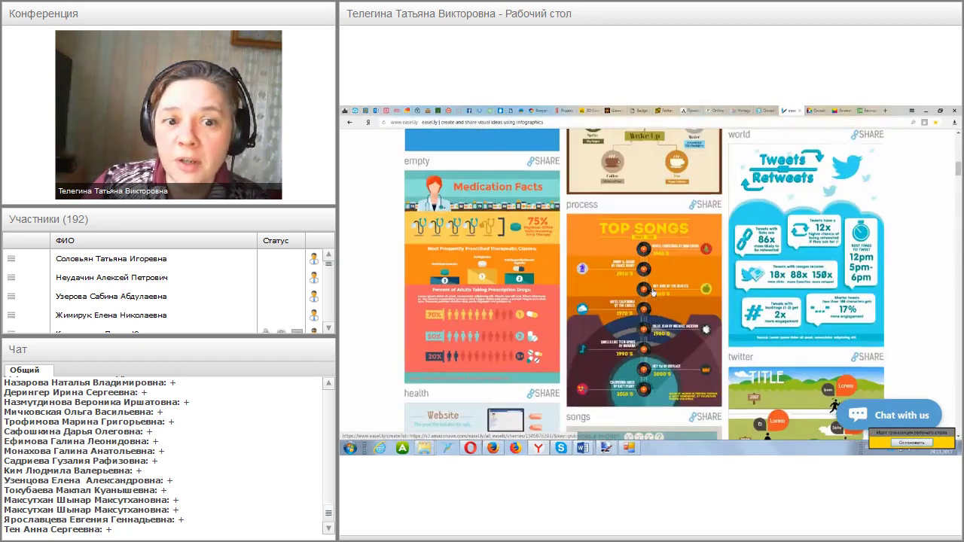
scroll(652, 291, "down", 2)
scroll(652, 292, "down", 5)
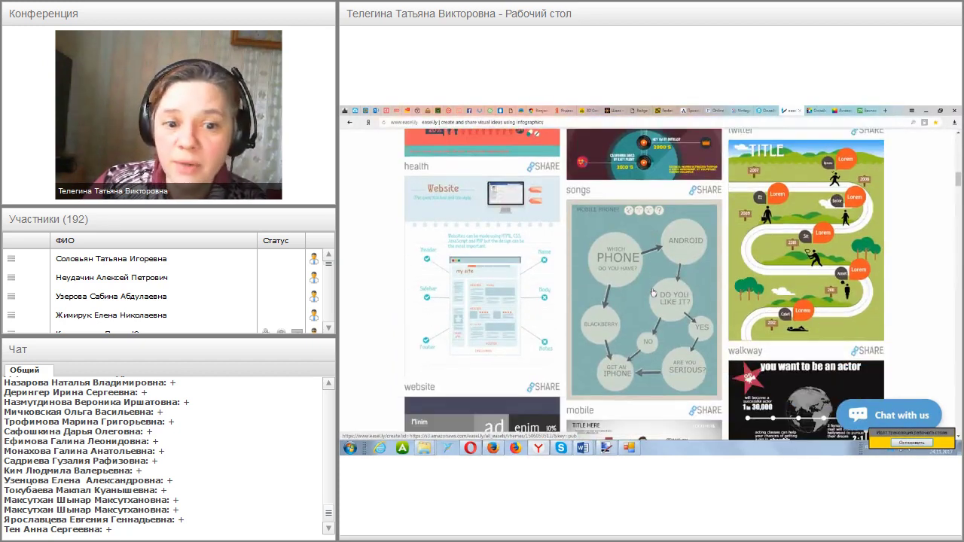
scroll(653, 293, "down", 5)
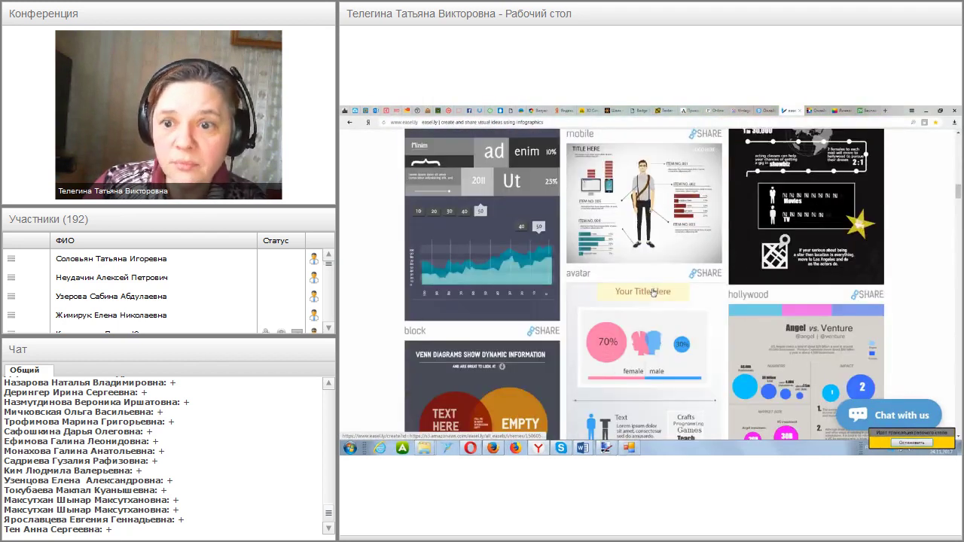
scroll(652, 294, "down", 6)
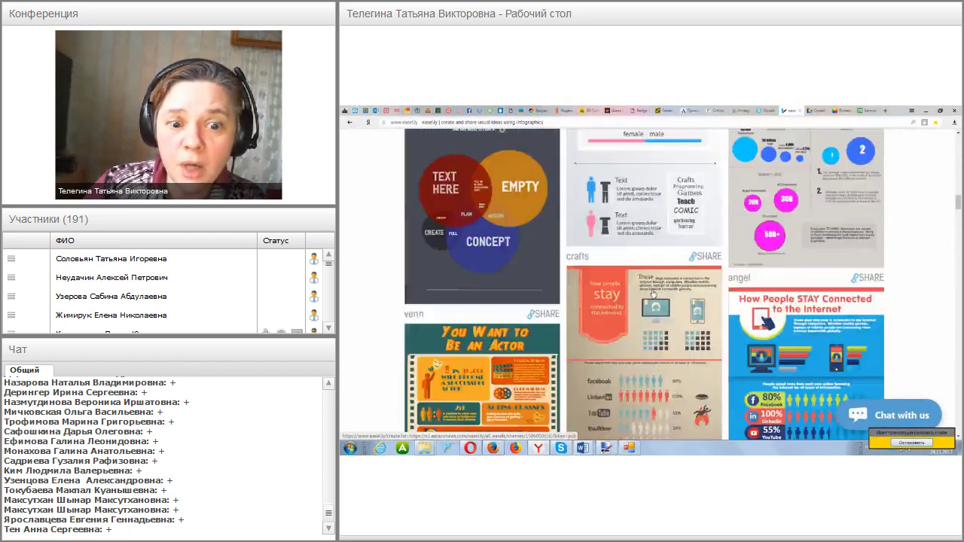
scroll(652, 295, "down", 2)
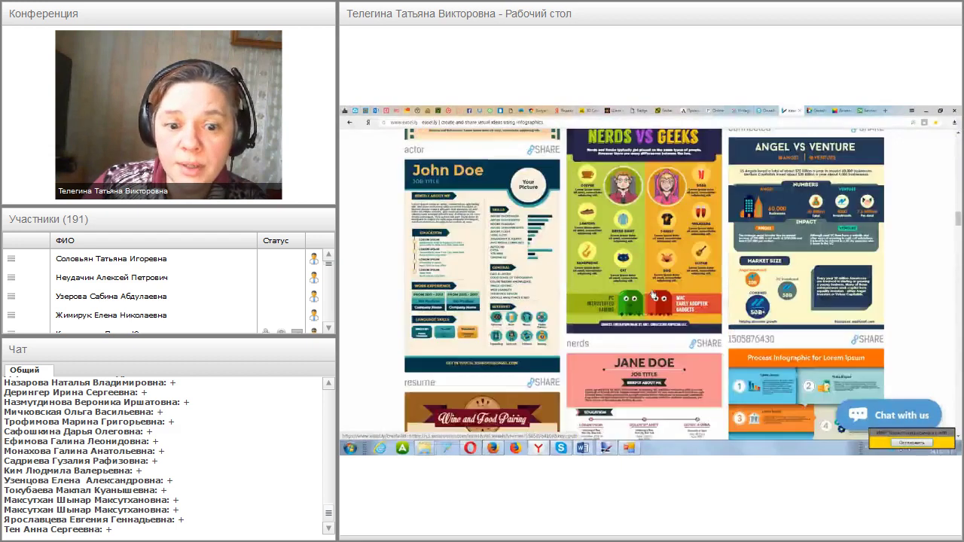
scroll(653, 295, "down", 8)
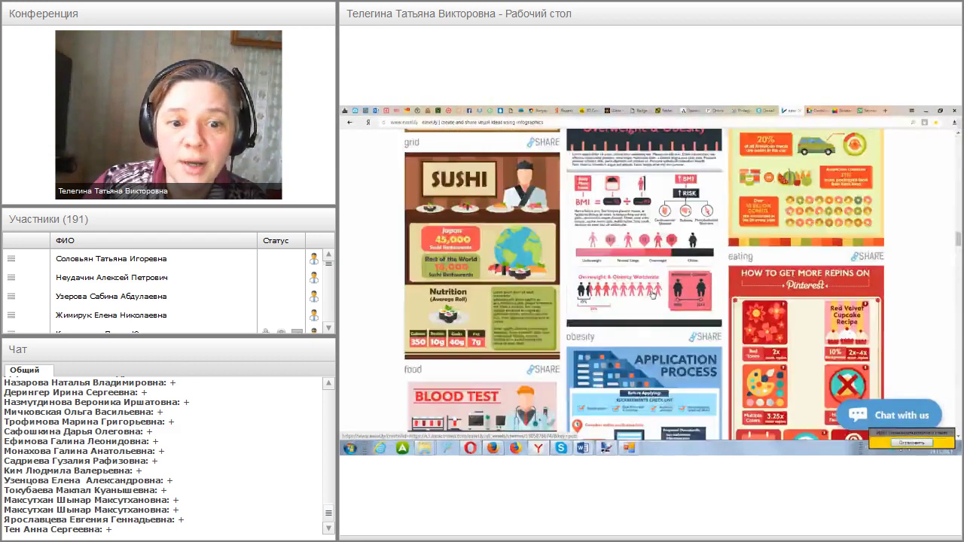
scroll(652, 295, "down", 12)
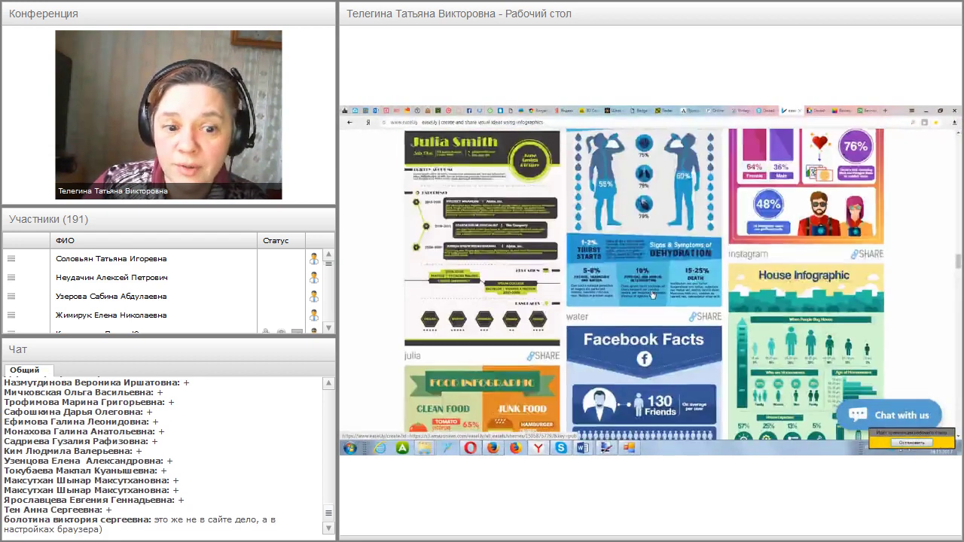
scroll(653, 295, "down", 9)
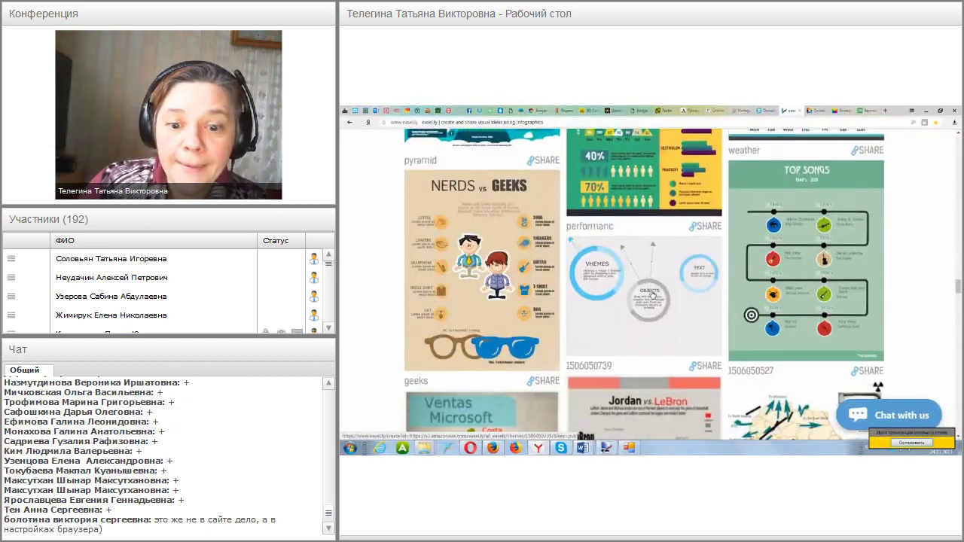
scroll(652, 296, "down", 10)
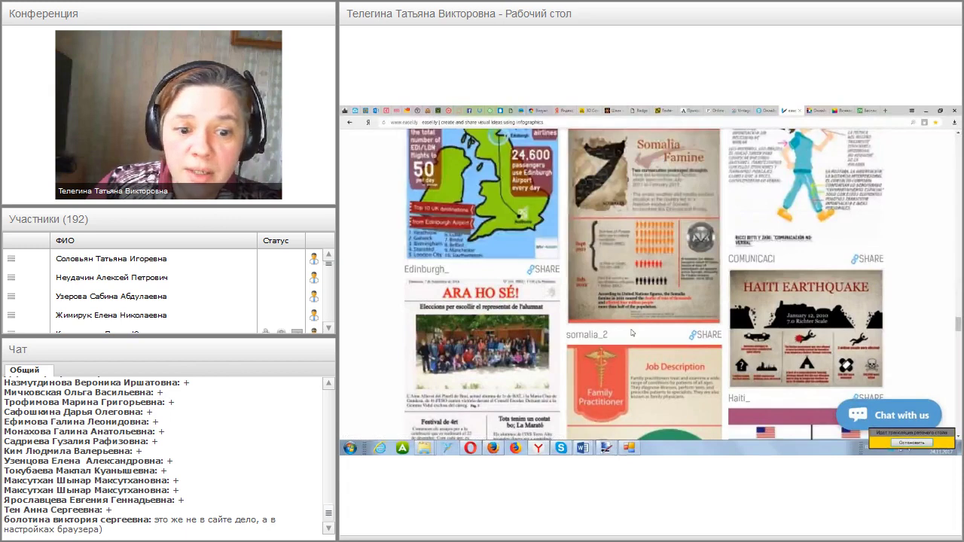
scroll(635, 333, "down", 3)
scroll(634, 332, "down", 15)
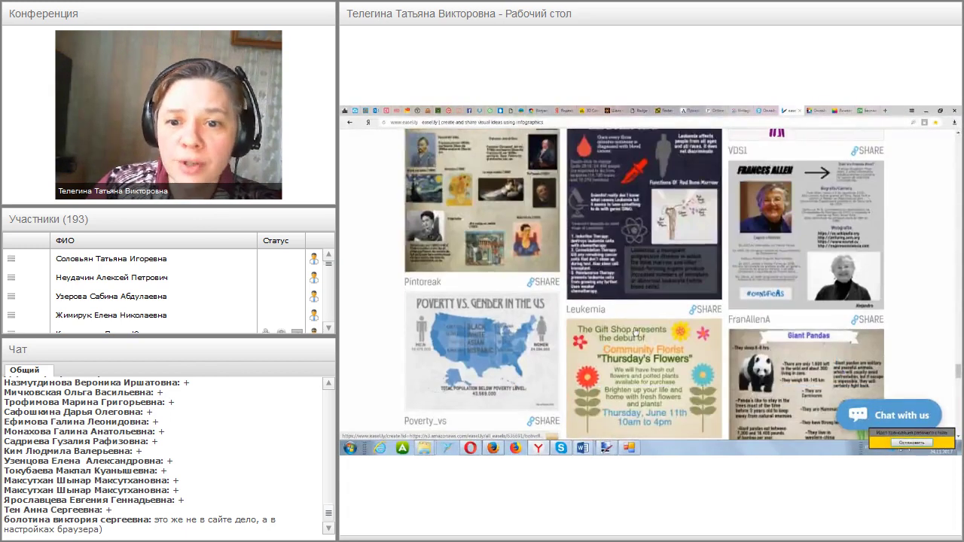
- Open the "process" beverages infographic from the public visuals in the editor and dismiss the promotional banner
scroll(635, 332, "up", 20)
scroll(634, 331, "up", 20)
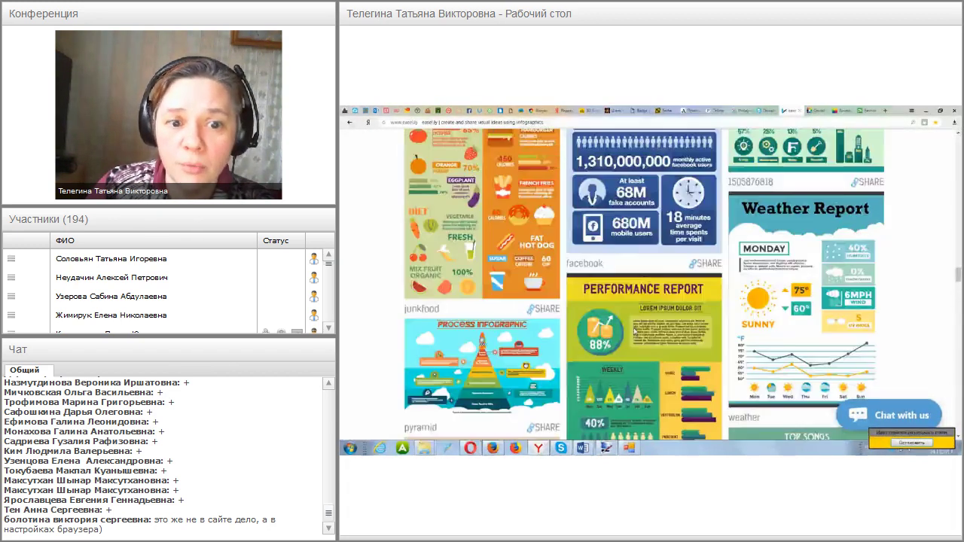
scroll(635, 331, "up", 15)
scroll(635, 332, "up", 20)
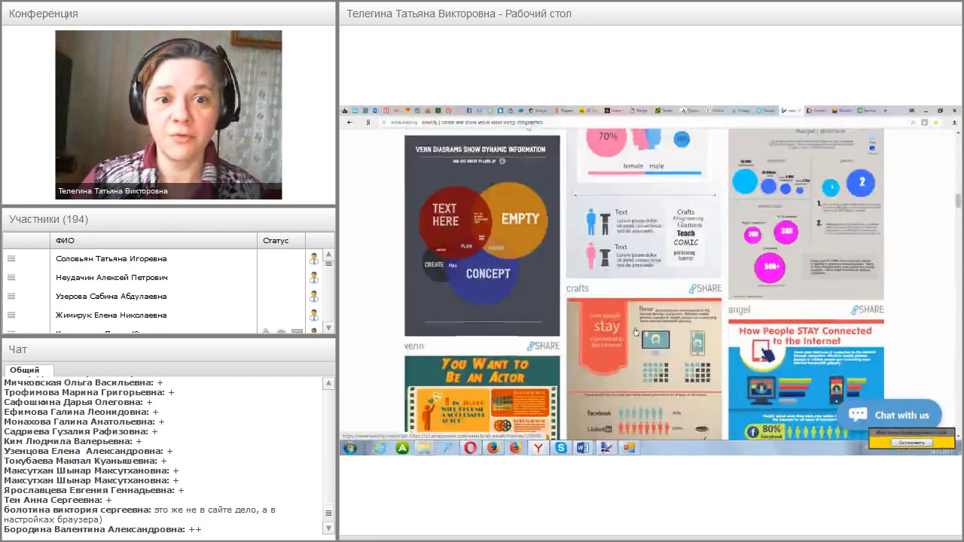
scroll(635, 332, "up", 20)
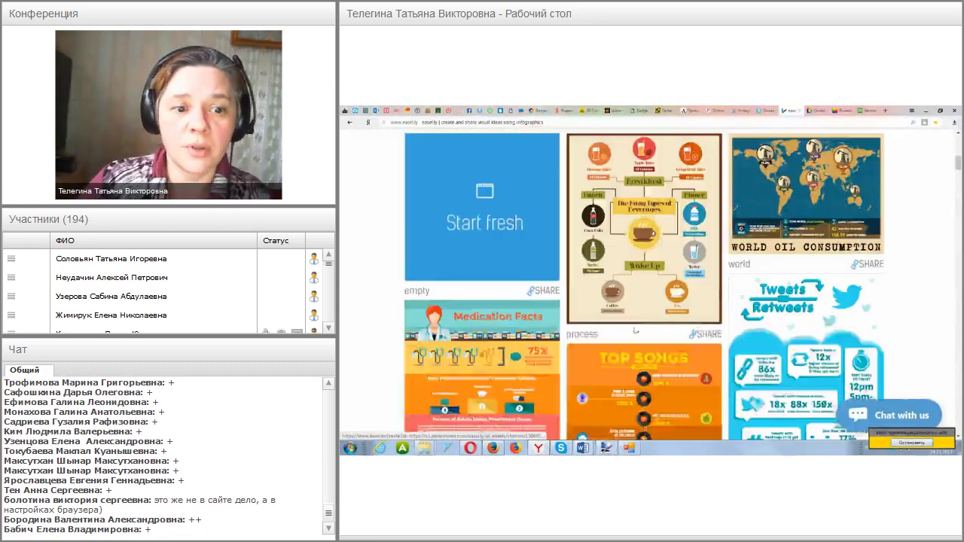
scroll(635, 330, "up", 10)
scroll(637, 332, "down", 5)
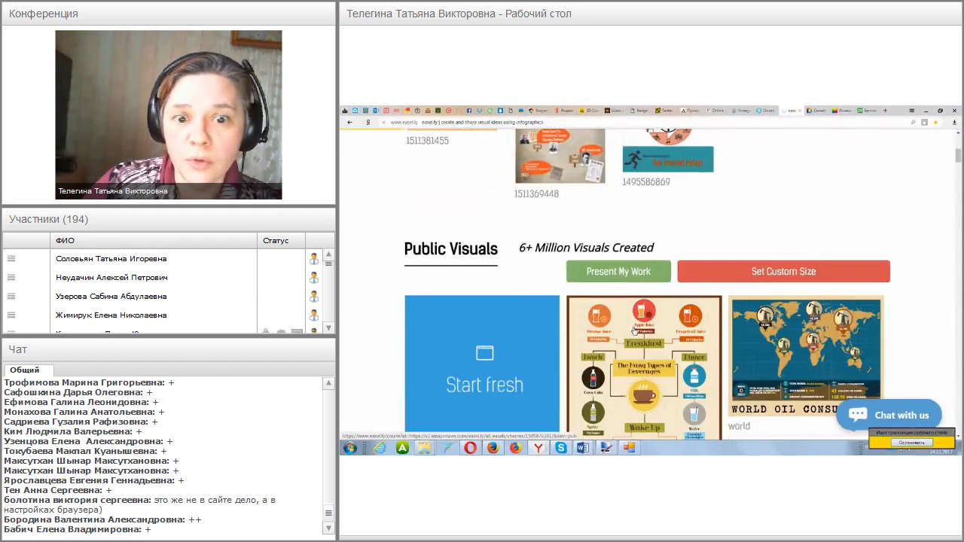
left_click(635, 330)
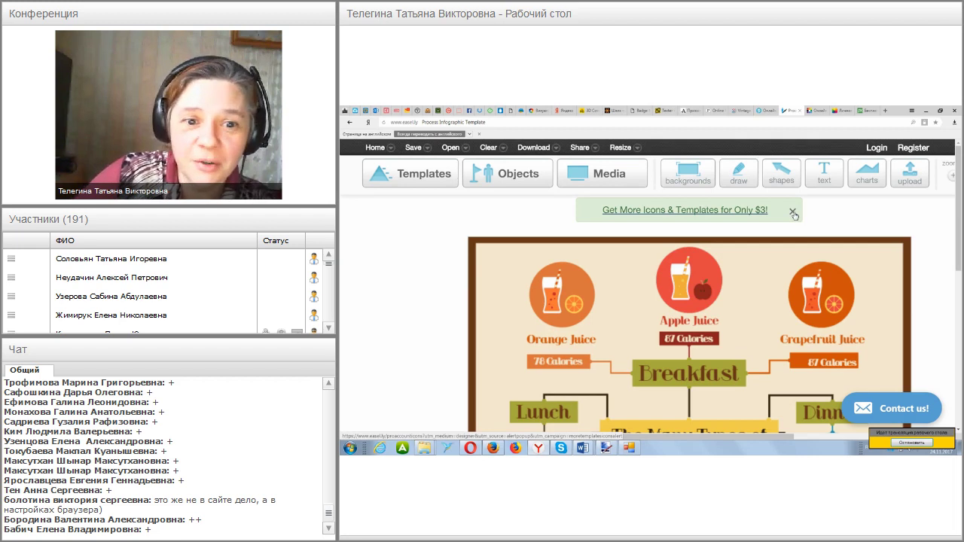
left_click(793, 214)
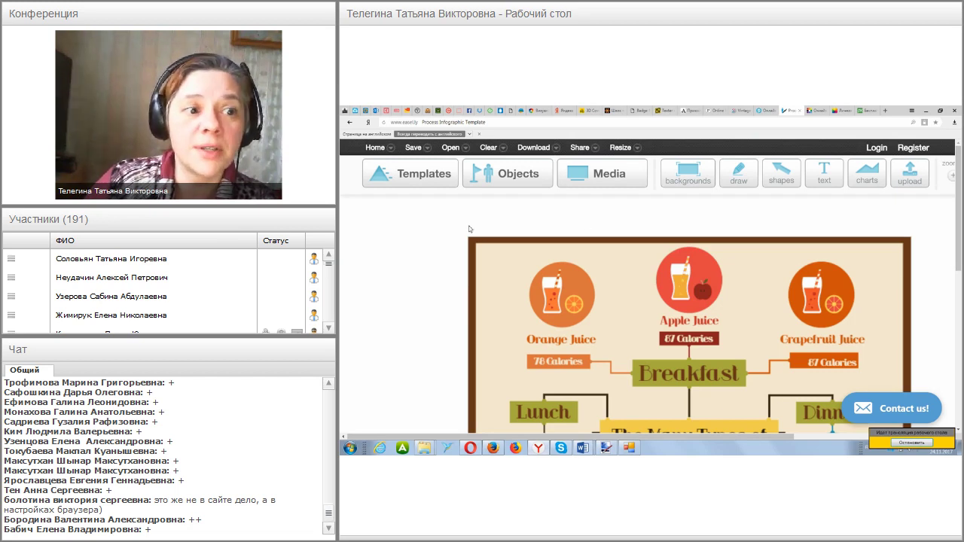
- Look over the ready-made themes and read through the list of object categories
left_click(422, 180)
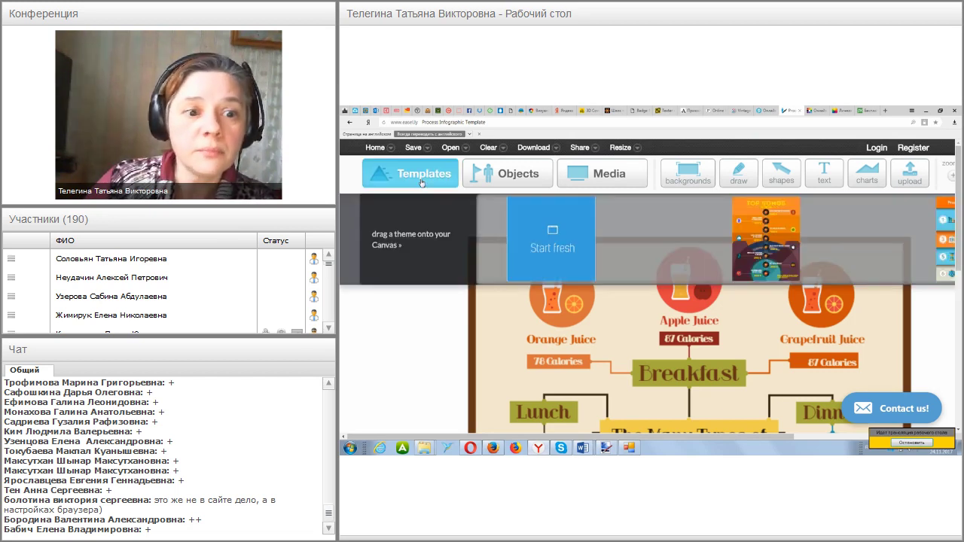
left_click(509, 178)
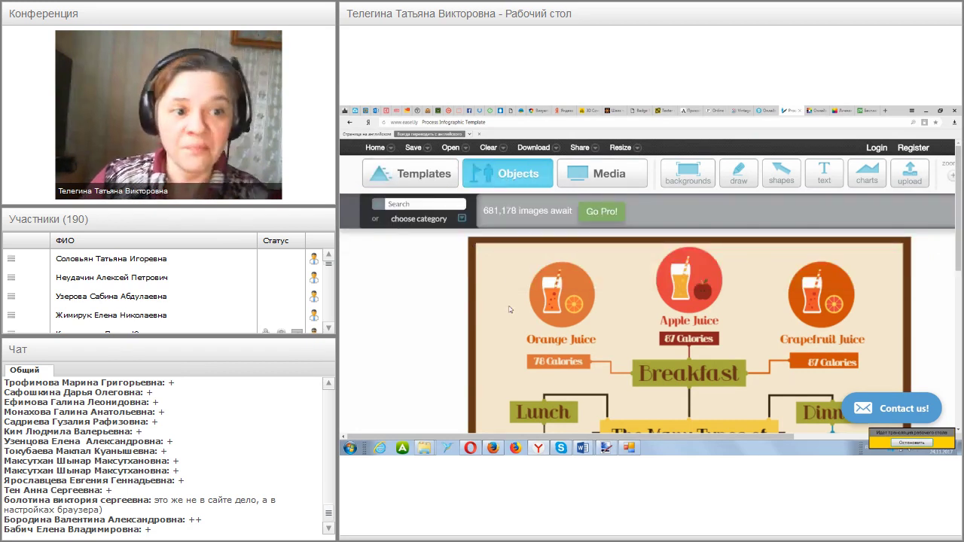
left_click(455, 220)
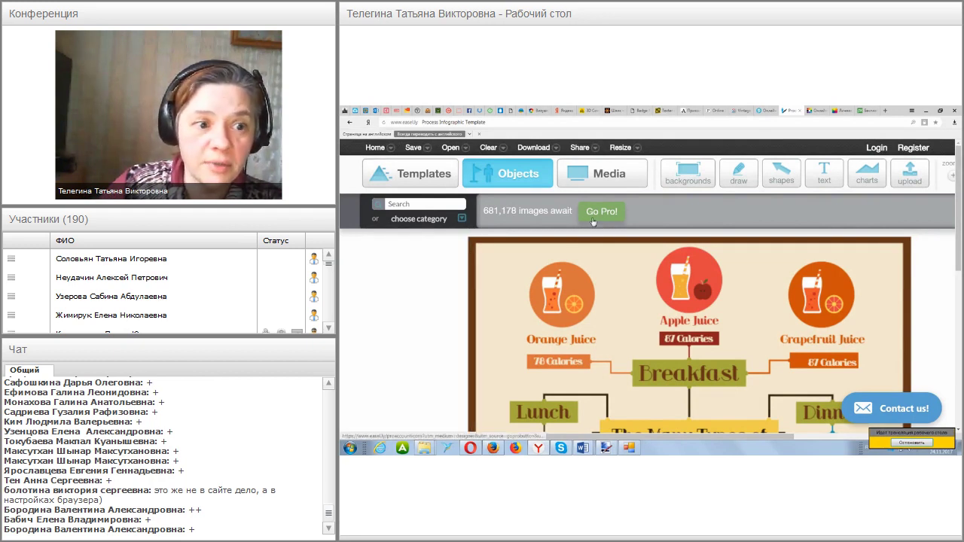
mouse_move(461, 222)
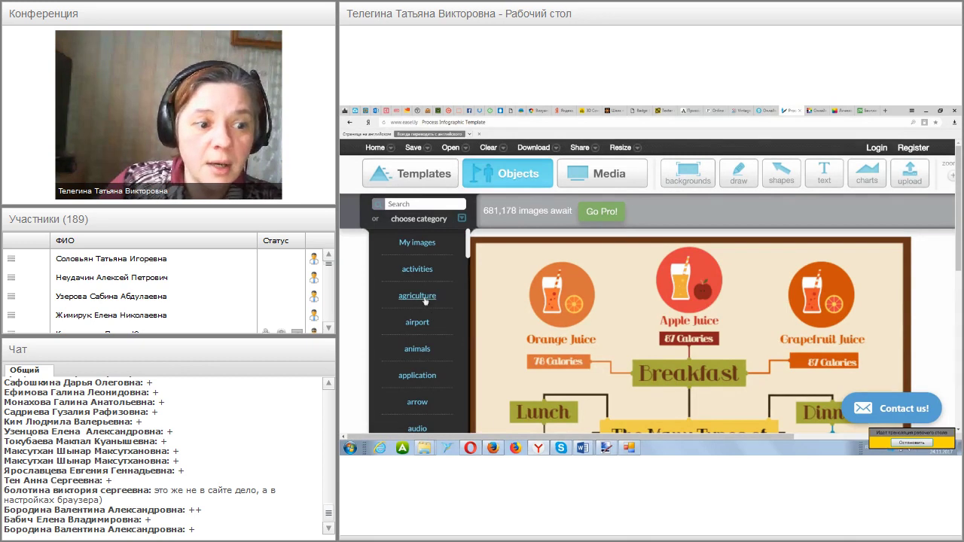
scroll(414, 330, "down", 4)
scroll(414, 330, "down", 5)
scroll(415, 330, "down", 5)
scroll(413, 332, "up", 12)
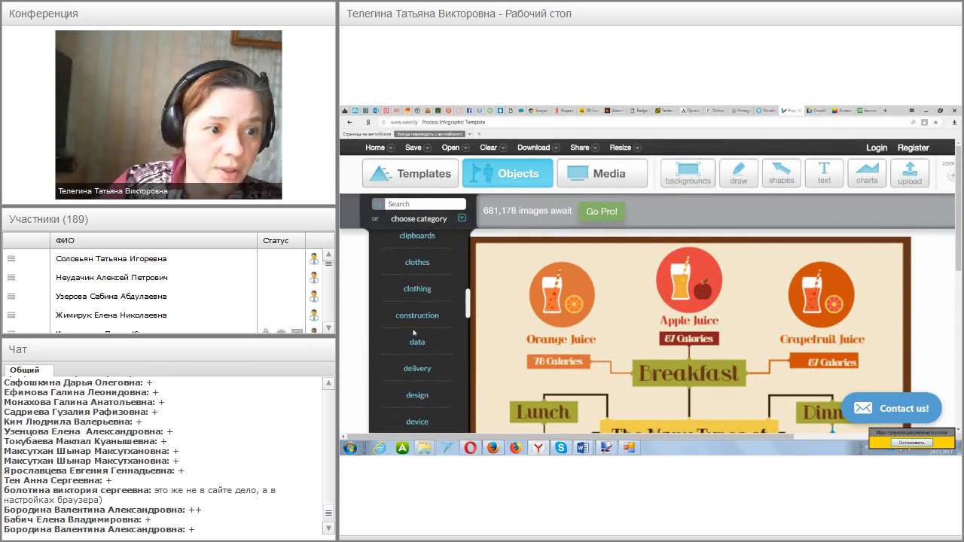
scroll(414, 332, "up", 3)
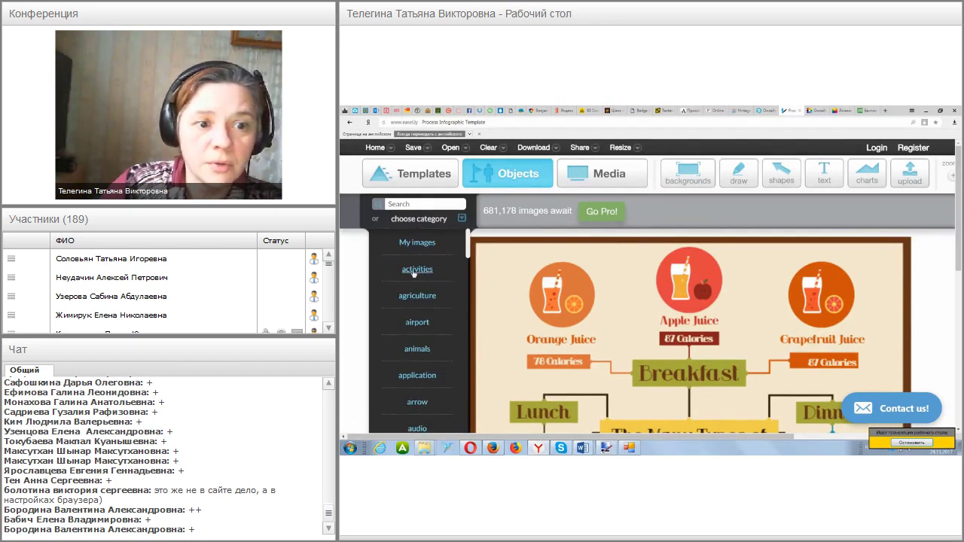
- Examine the free objects offered in the activities, agriculture, airport, arrow and audio categories
left_click(413, 270)
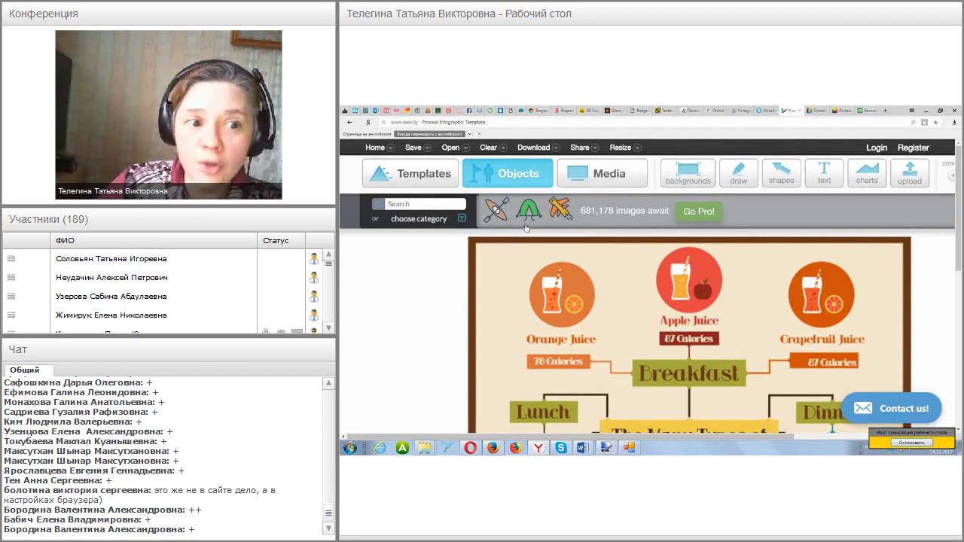
mouse_move(469, 217)
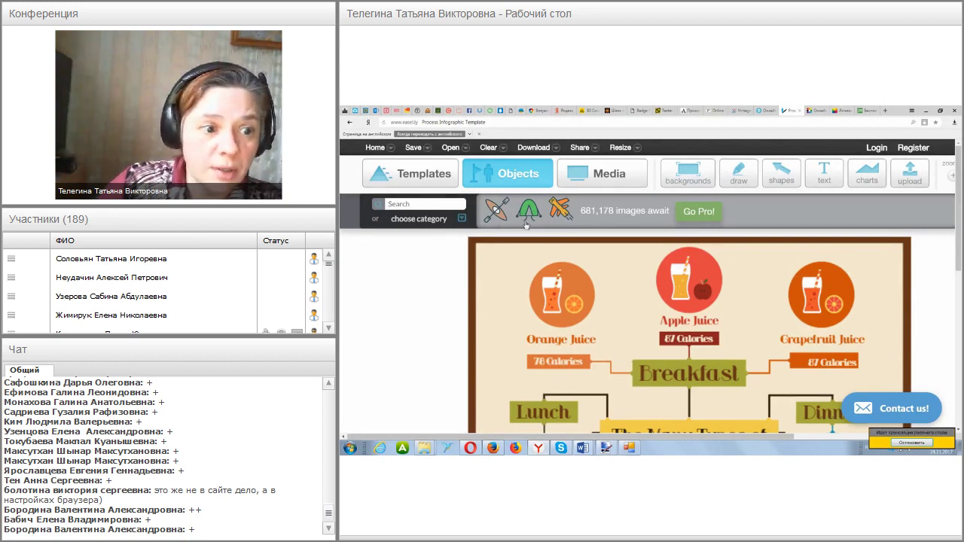
left_click(424, 300)
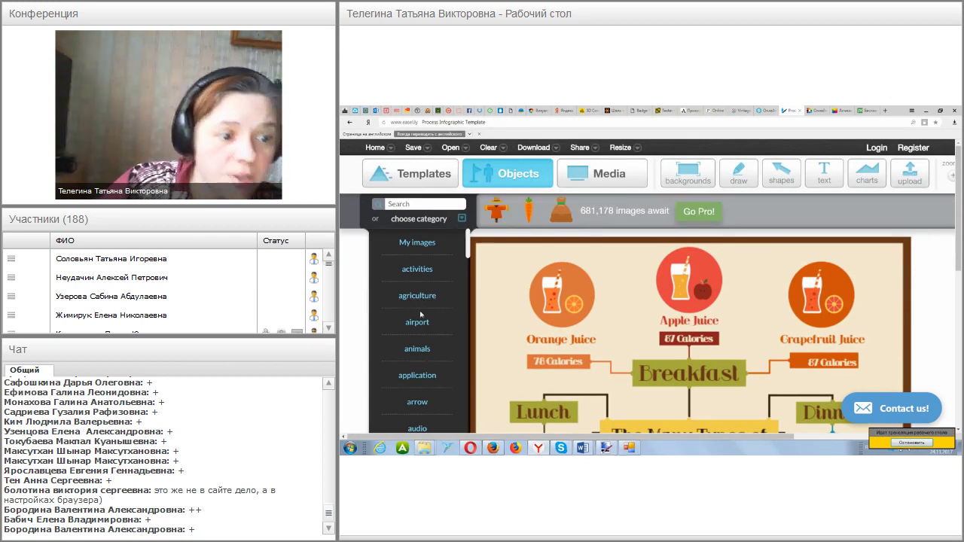
left_click(411, 323)
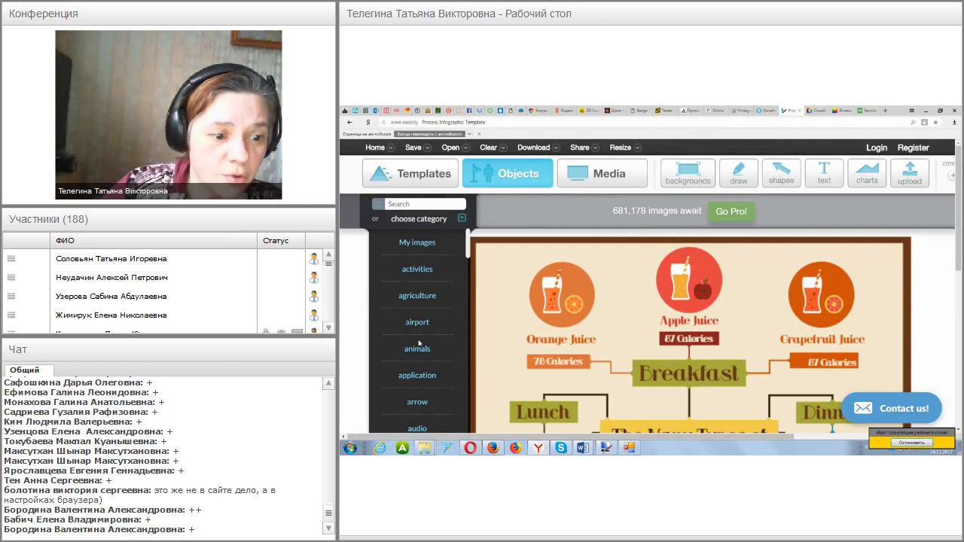
left_click(462, 220)
left_click(424, 401)
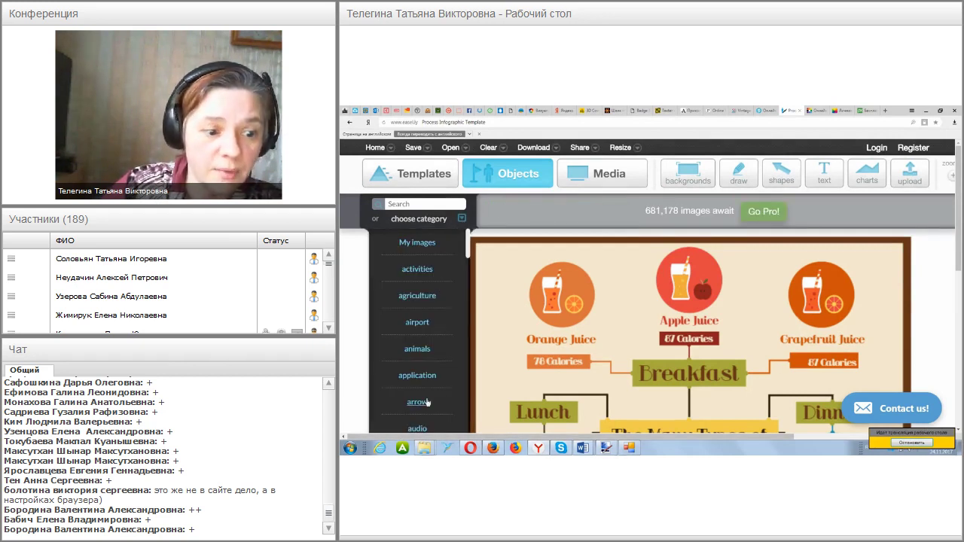
left_click(417, 430)
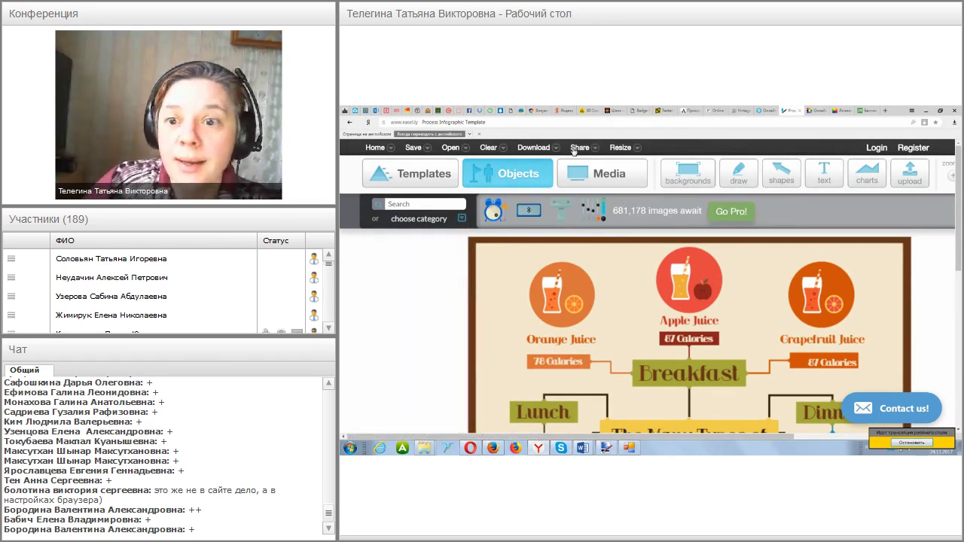
- Examine the image upload, text and shape tools, plus the editing options for the red Apple Juice circle
left_click(913, 178)
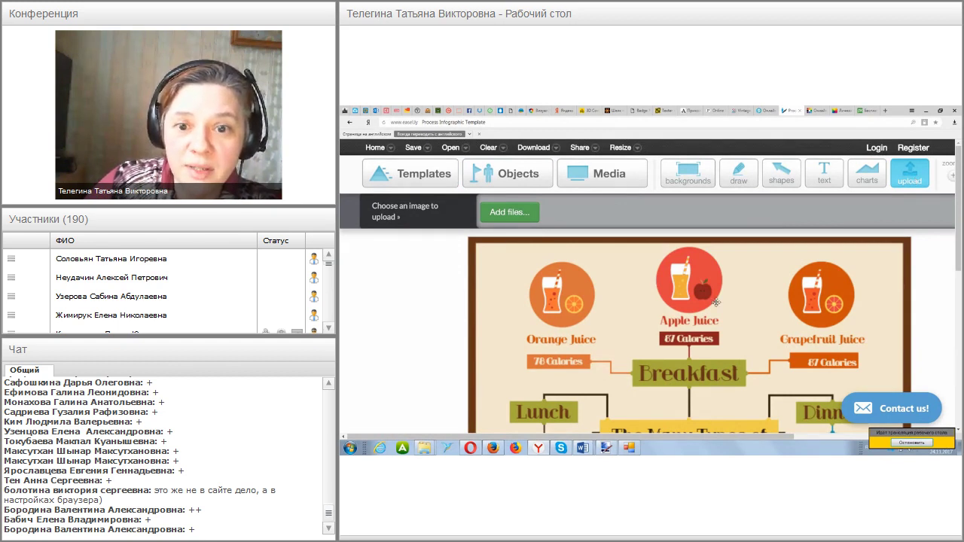
left_click(717, 303)
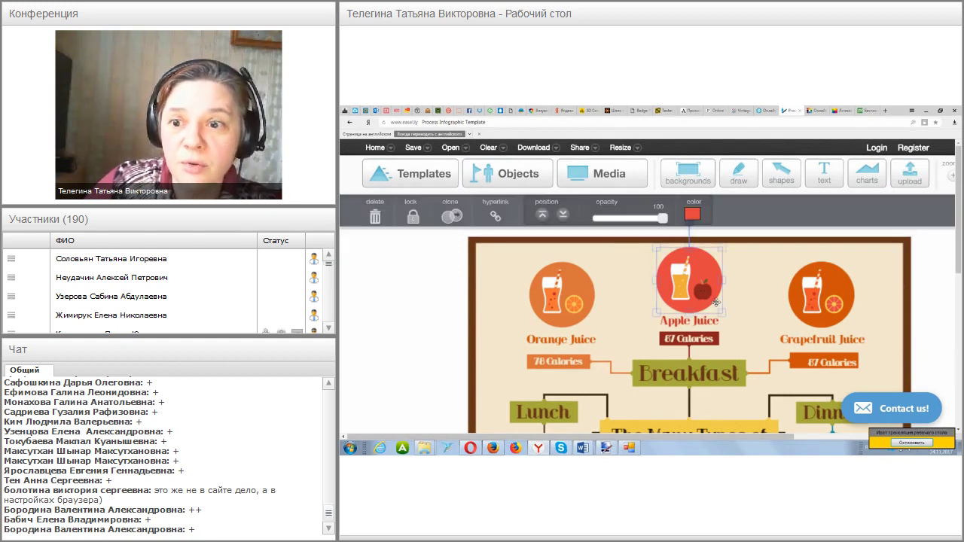
left_click(896, 178)
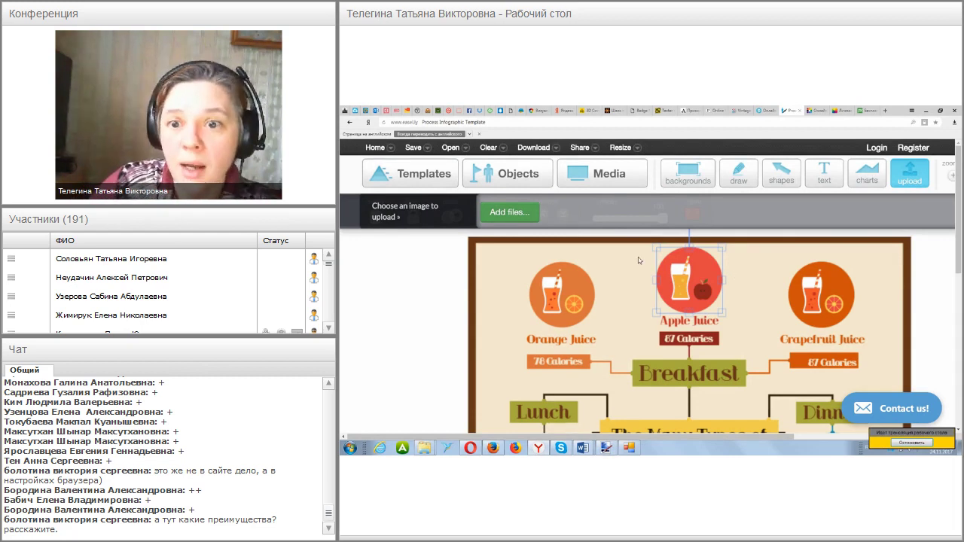
left_click(824, 178)
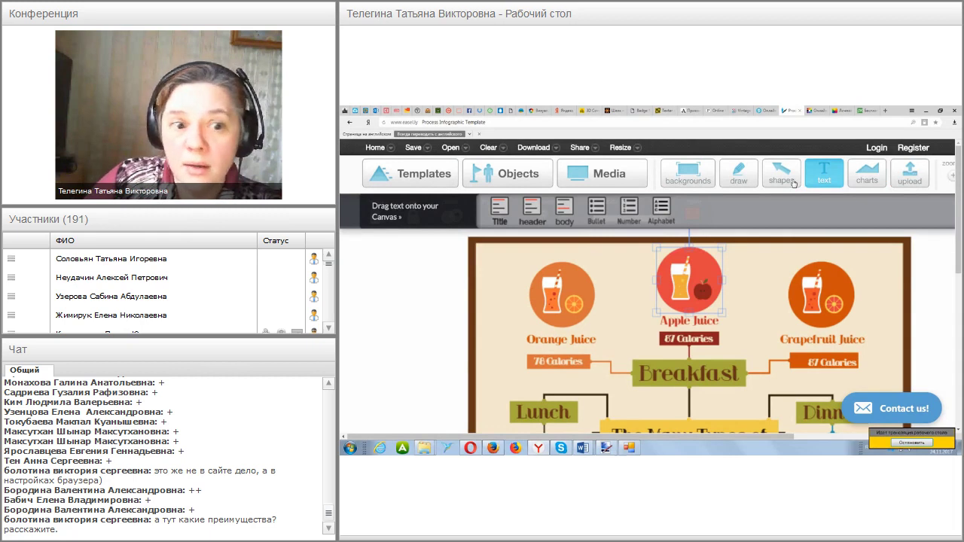
left_click(793, 183)
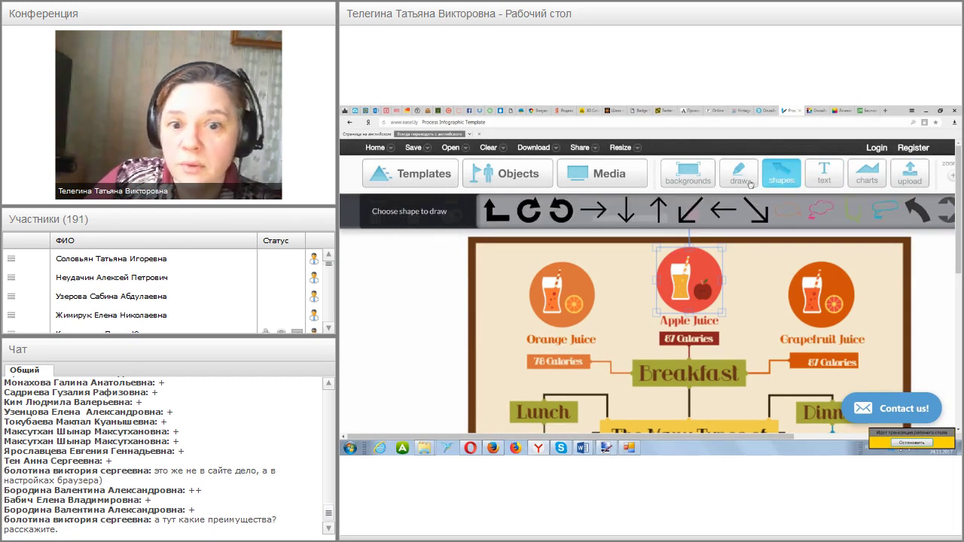
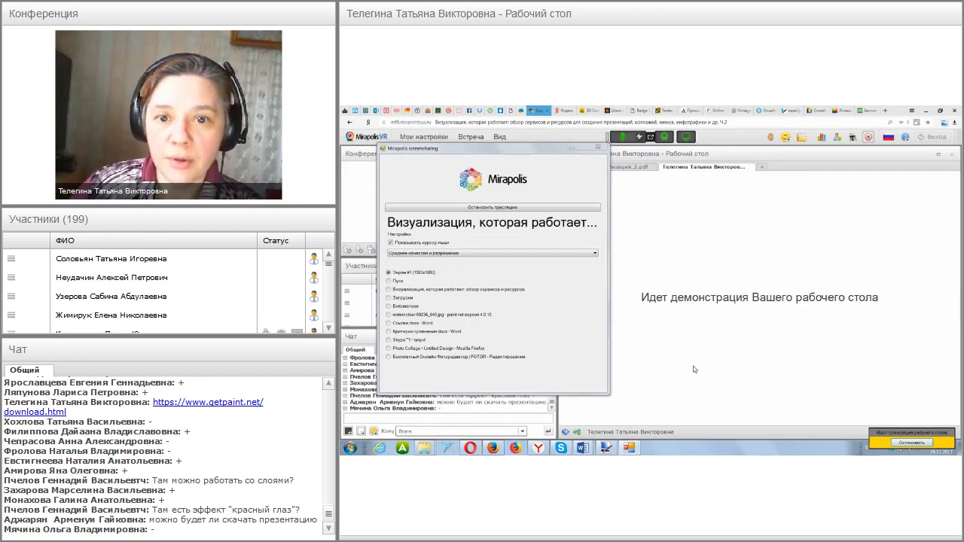
- Switch to Pixlr-o-matic and load the image Рисунок1.jpg from the computer
left_click(742, 112)
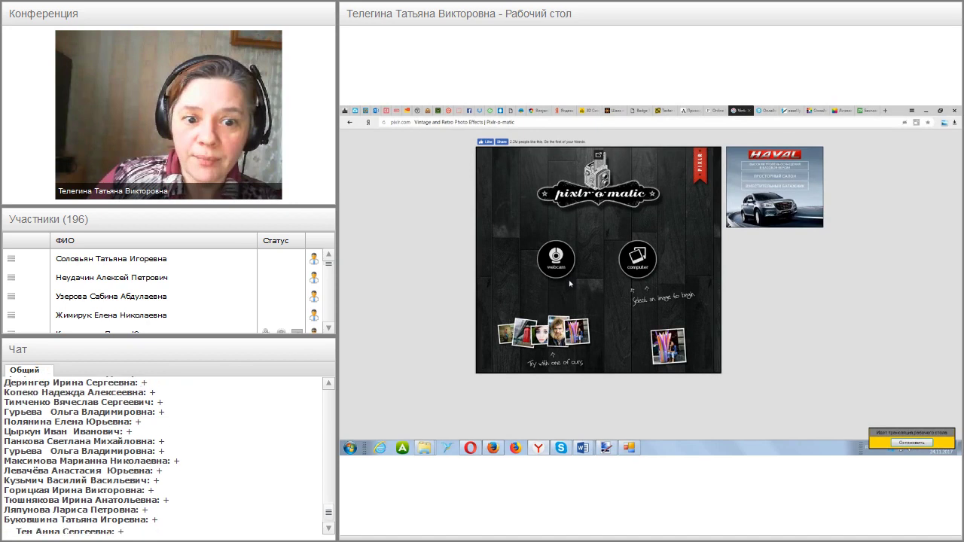
left_click(645, 265)
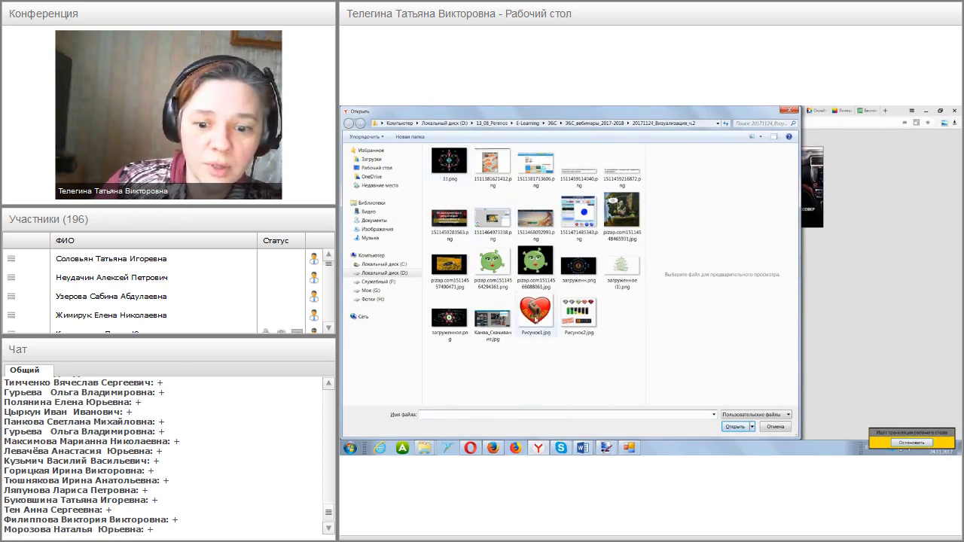
left_click(535, 320)
left_click(735, 427)
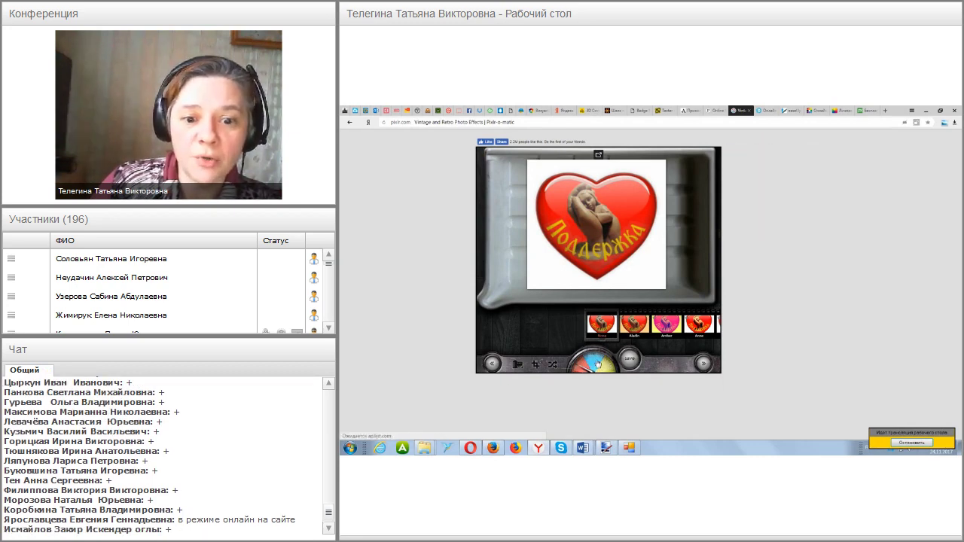
- Look over the overlay and border stages, ending back at the colour effects
left_click(597, 365)
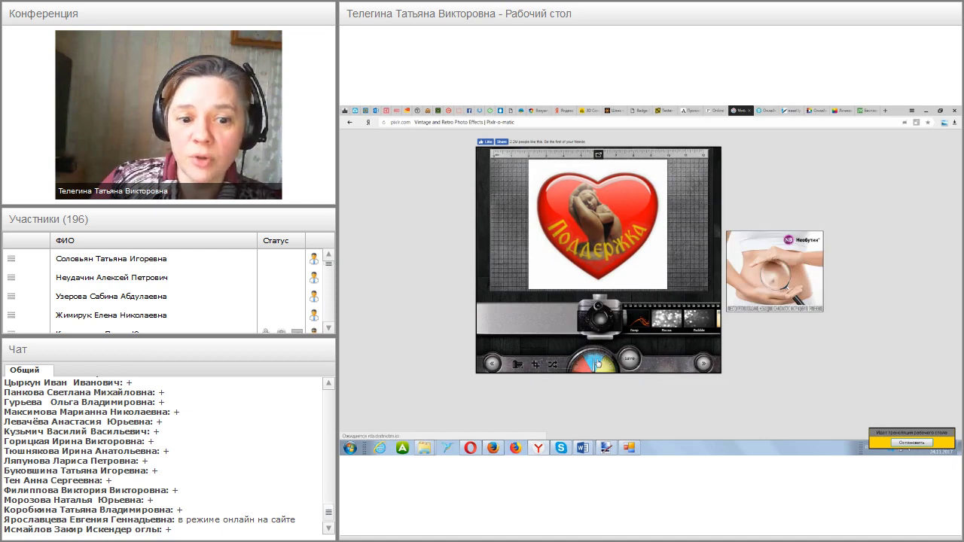
left_click(599, 366)
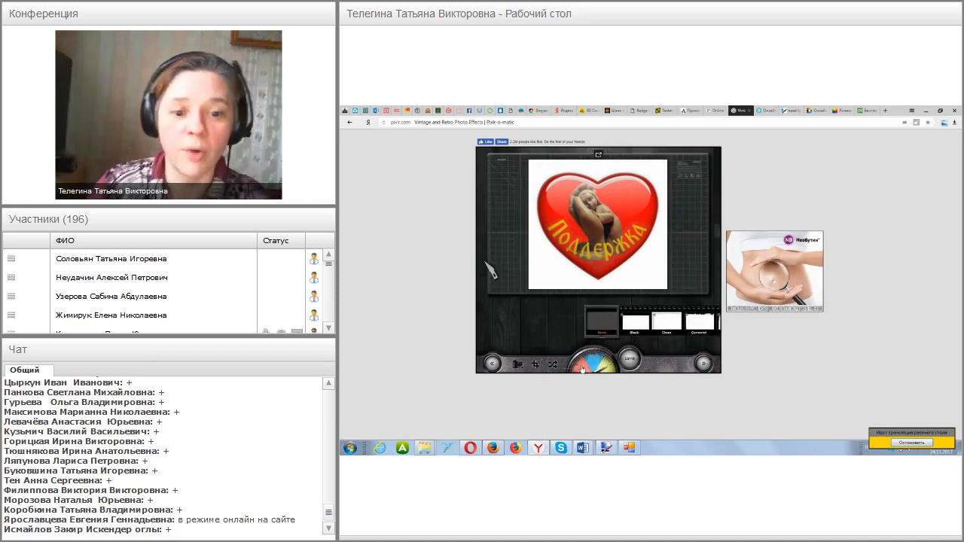
left_click(582, 368)
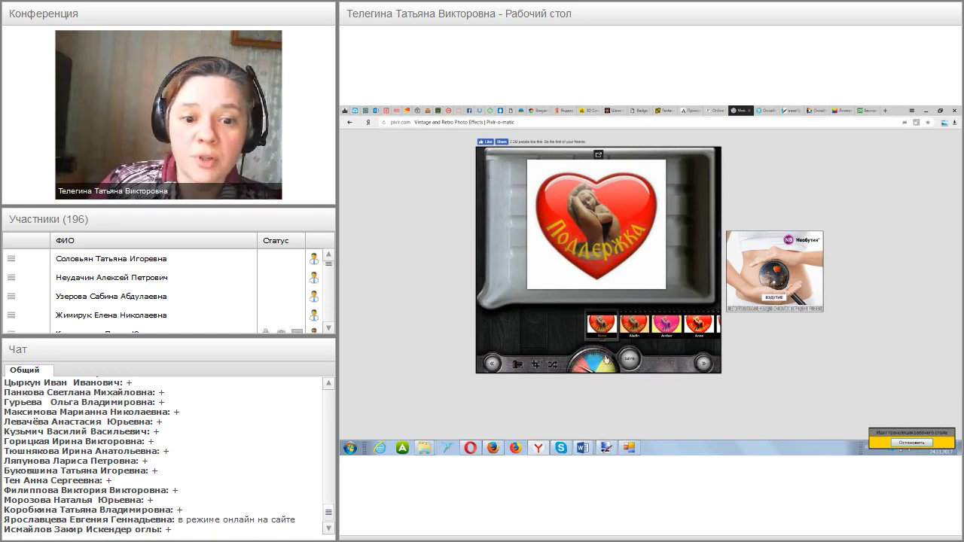
- Try successive colour effects on the heart image and settle on the one with a pinkish heart and cream background
left_click_drag(634, 332, 536, 323)
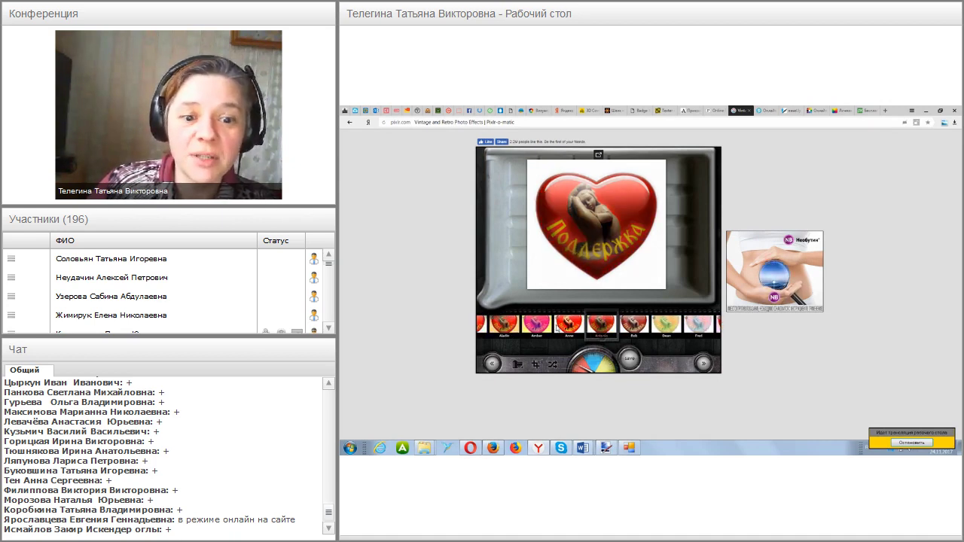
left_click_drag(579, 335, 545, 333)
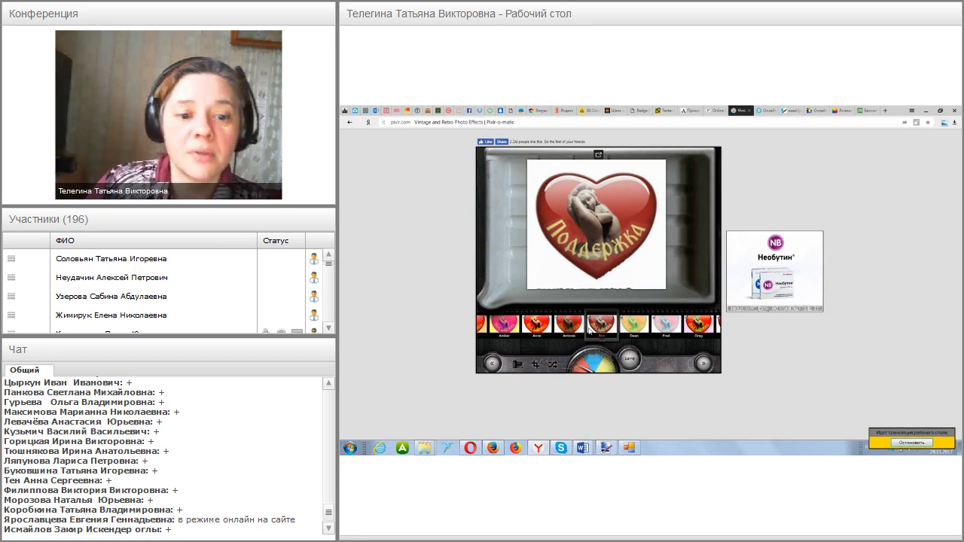
left_click_drag(544, 328, 539, 328)
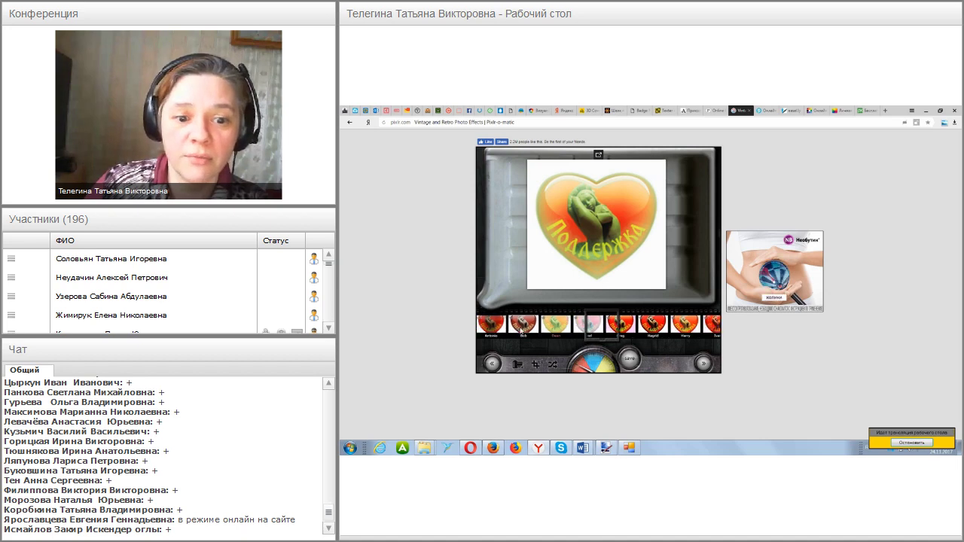
left_click(652, 325)
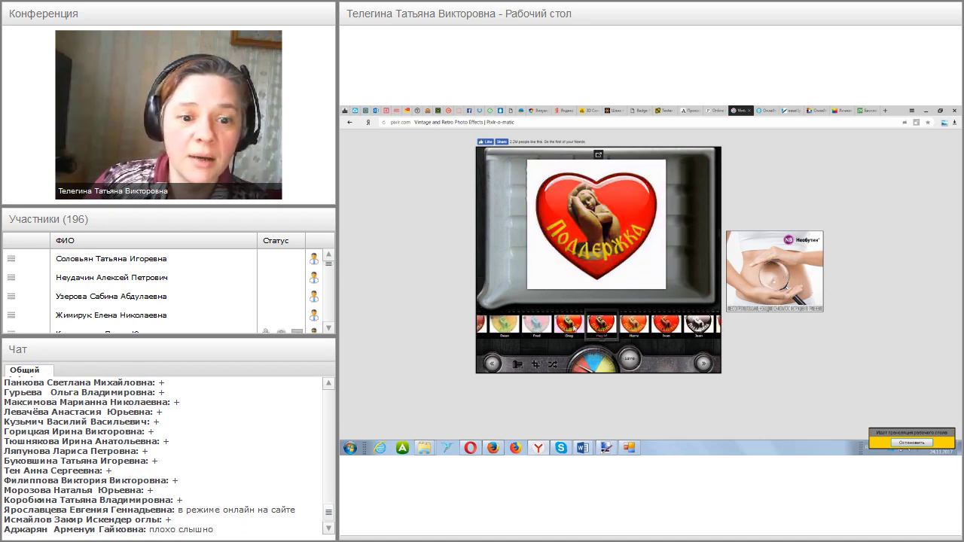
key("Right")
key("Right")
key("Right")
key("Right")
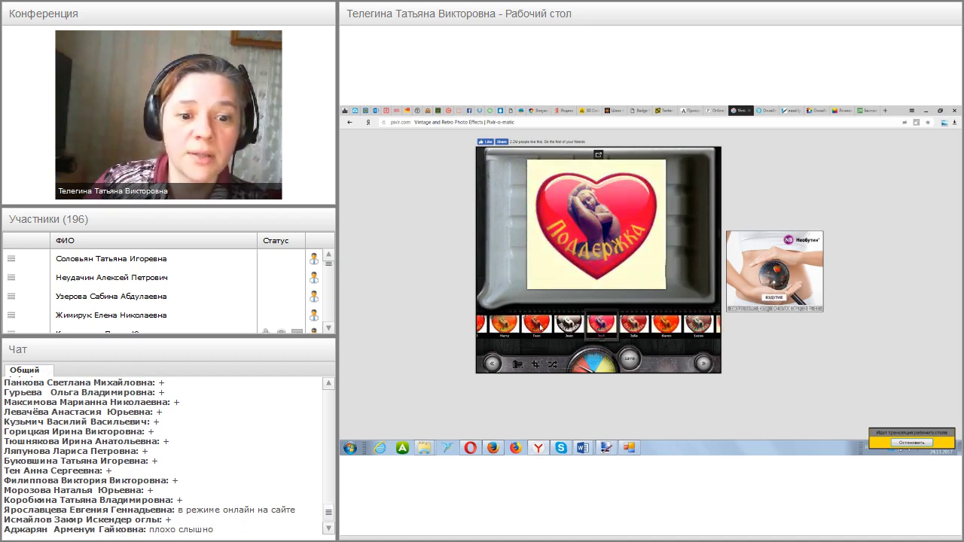
- Browse the light overlays and apply one that adds a soft purple glow to the heart image
left_click(591, 361)
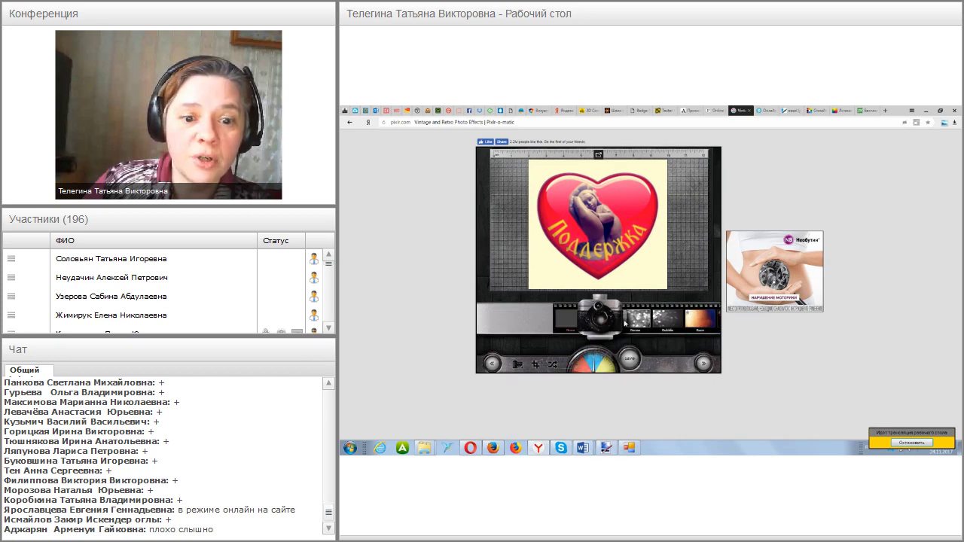
left_click_drag(624, 322, 547, 323)
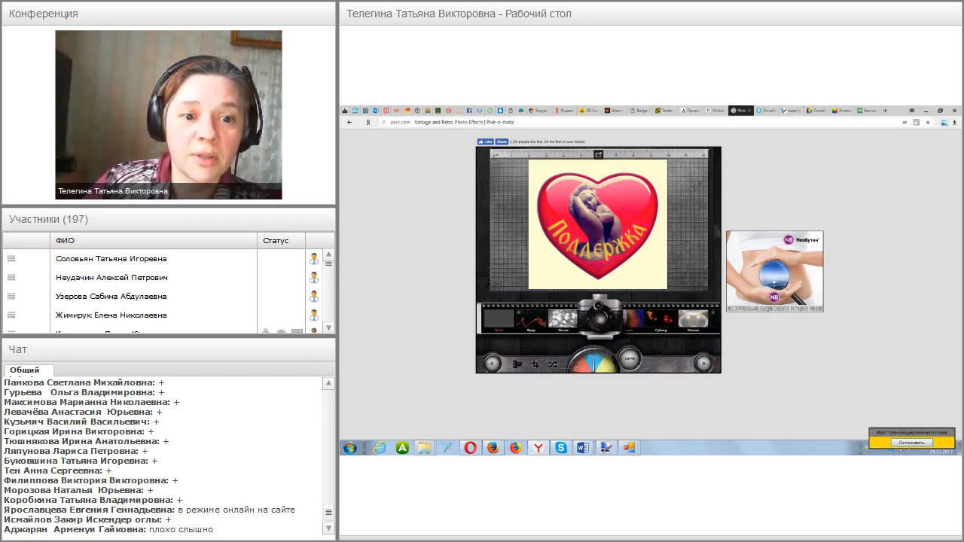
left_click(564, 324)
left_click_drag(592, 320, 511, 320)
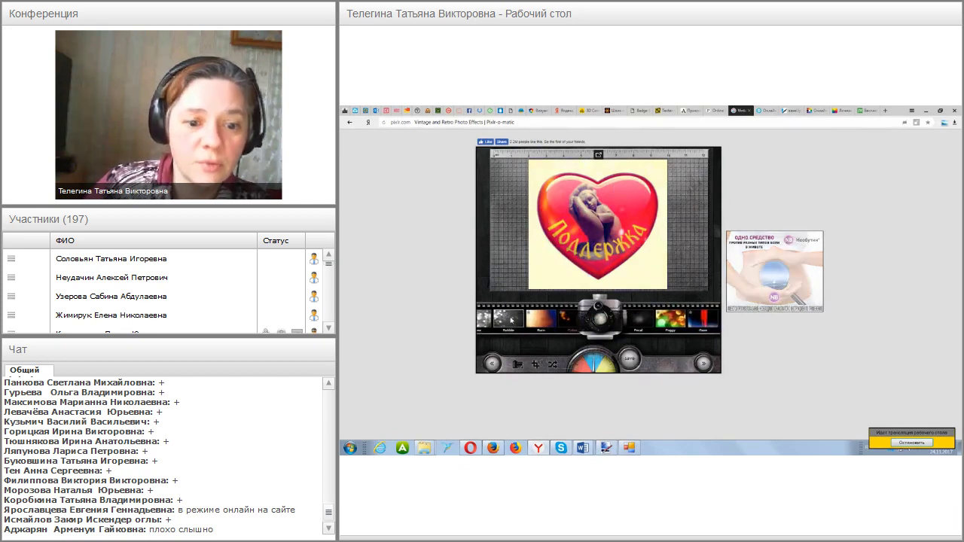
left_click(511, 320)
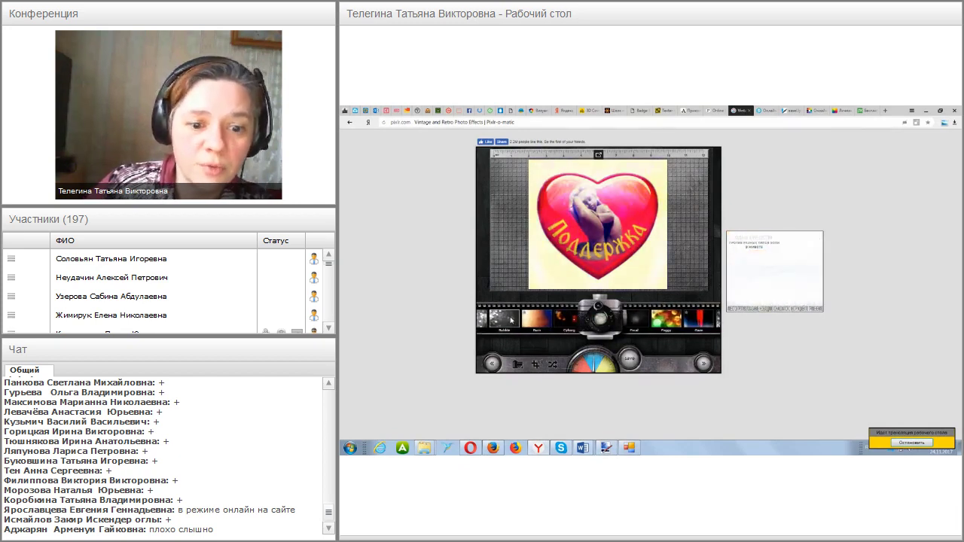
- Browse the borders and frame the heart image with a rough, black-speckled grunge border
left_click(609, 365)
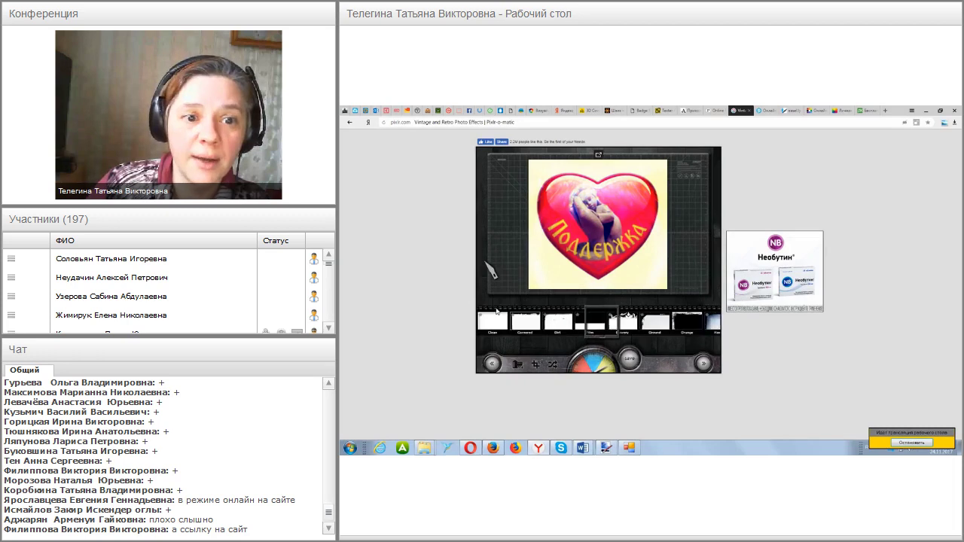
left_click(668, 322)
left_click(668, 323)
left_click_drag(669, 325, 552, 325)
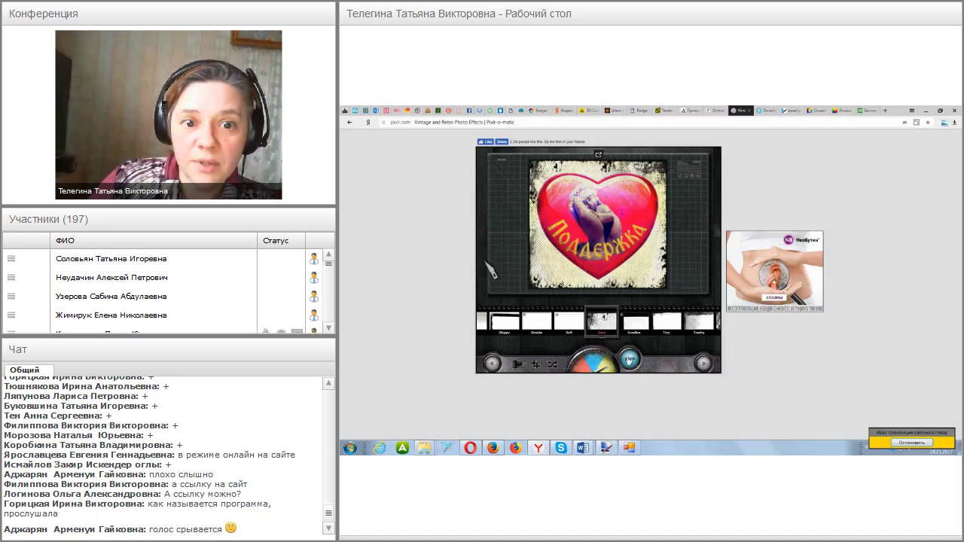
- Save the finished heart image to the computer as a JPEG file
left_click(629, 360)
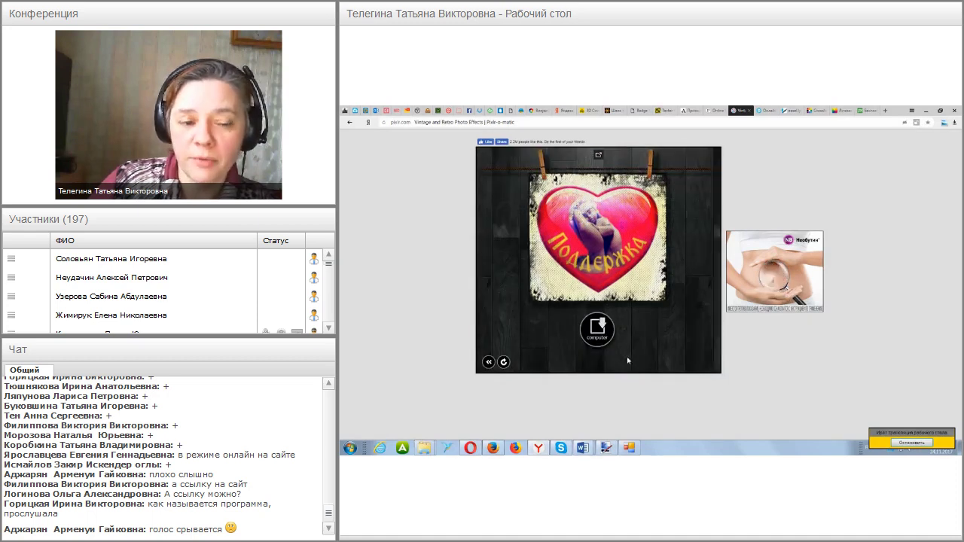
left_click(597, 329)
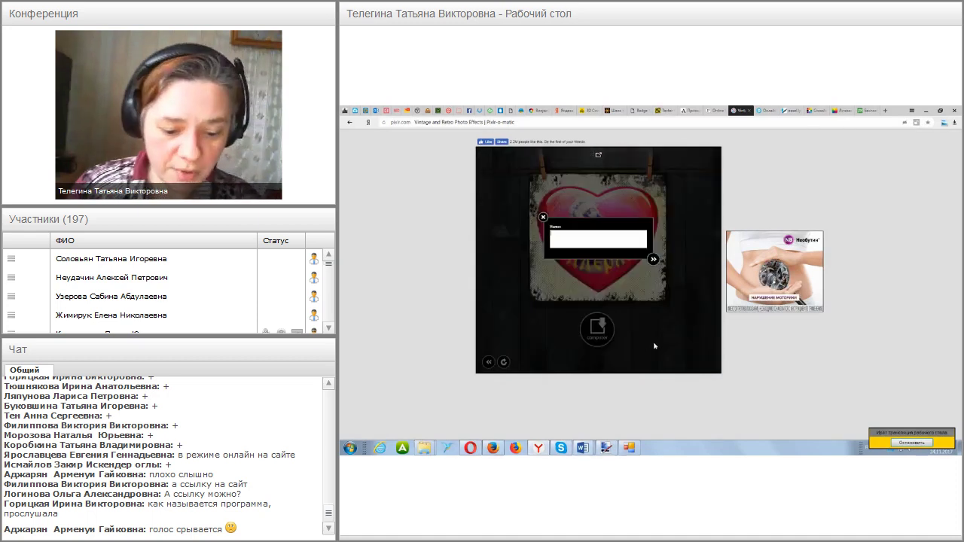
left_click(654, 260)
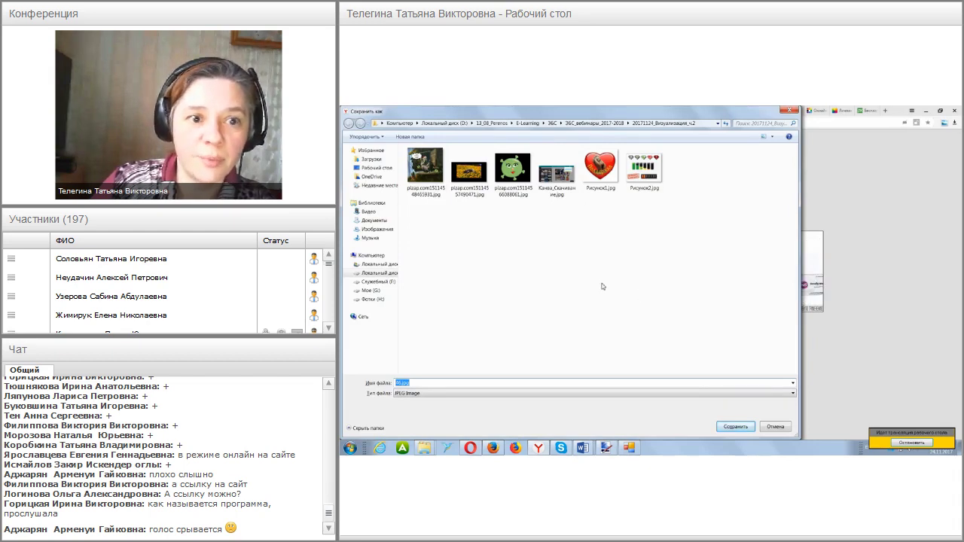
left_click(735, 428)
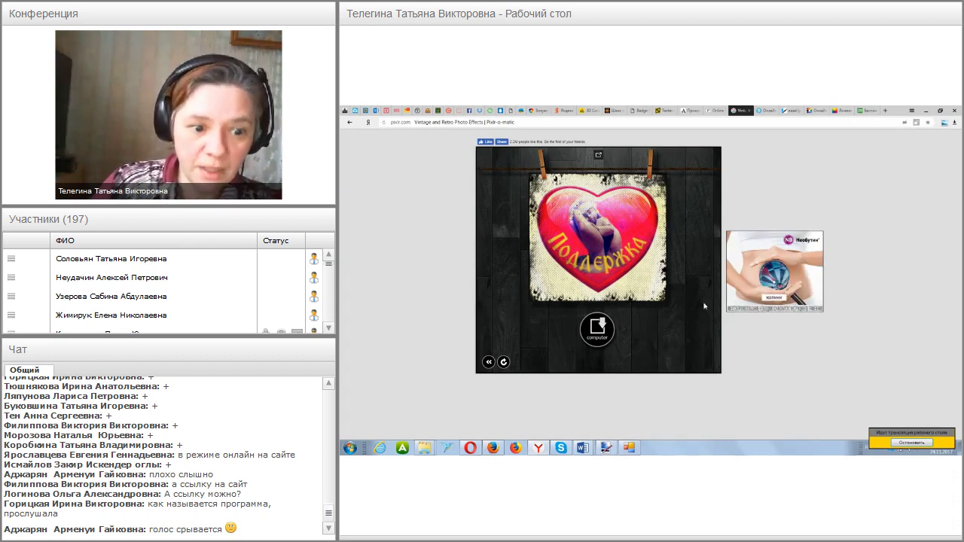
- Revisit the border and overlay stages of the heart image and return to the save screen
left_click(489, 363)
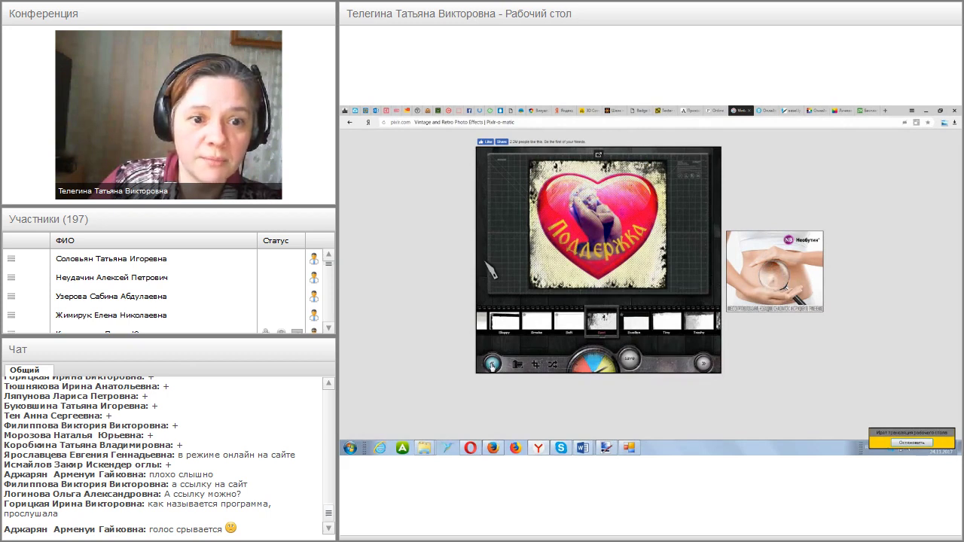
left_click(491, 365)
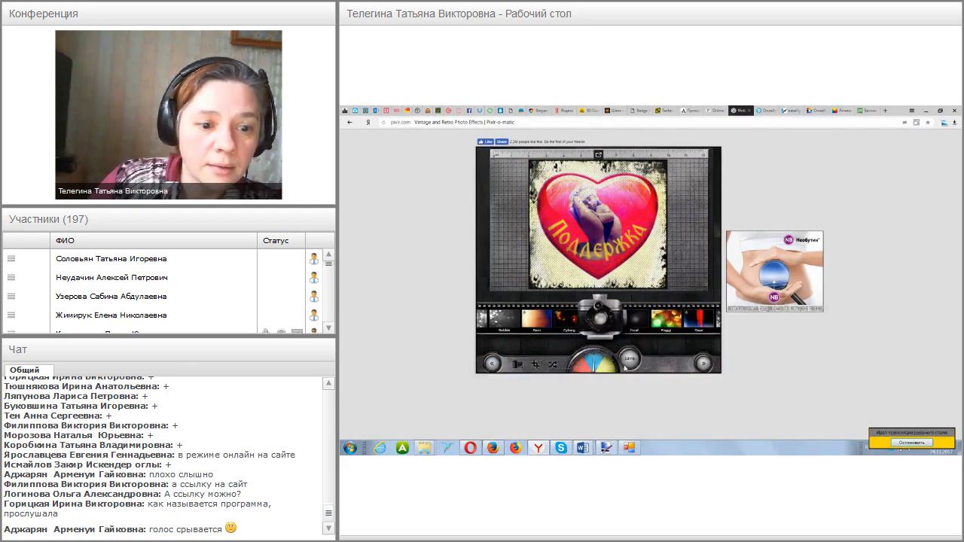
left_click(705, 364)
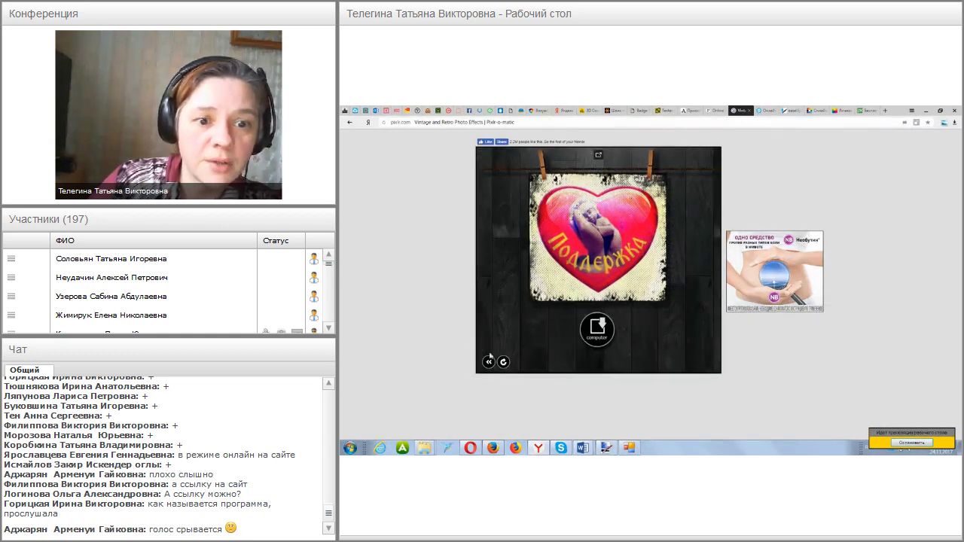
- Start over and load the sample photo of the woman beside the long colourful balloons
left_click(502, 362)
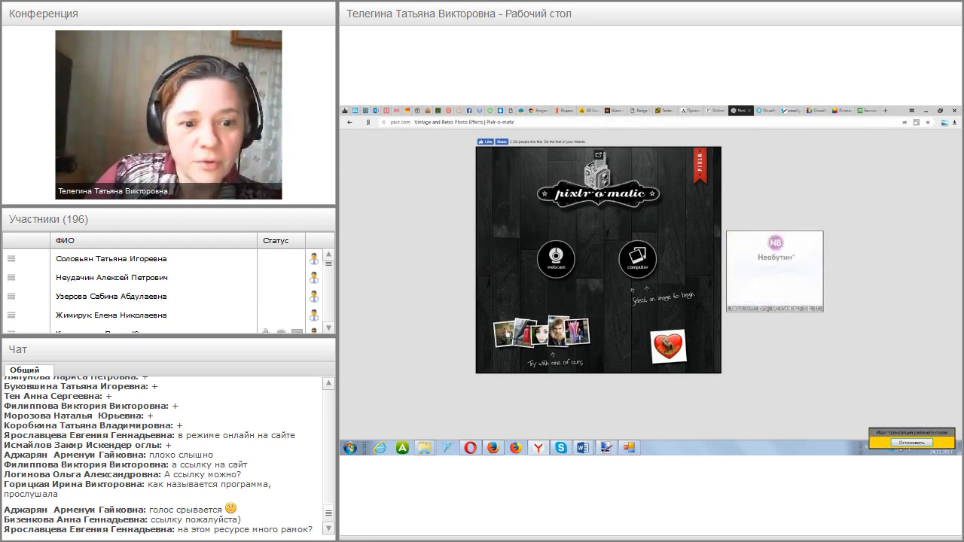
left_click(572, 341)
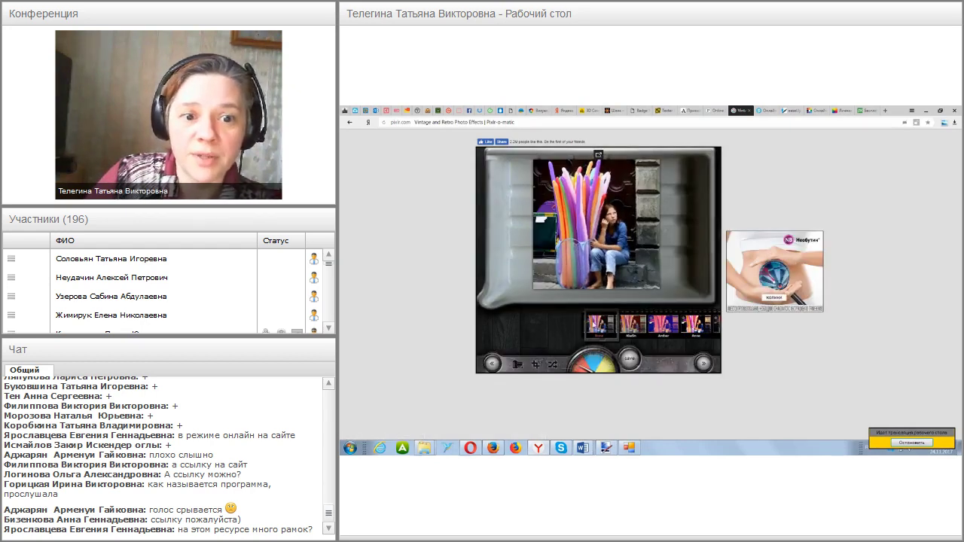
- Apply the deep blue effect at the end of the effects strip and open the collection of additional items
left_click(614, 330)
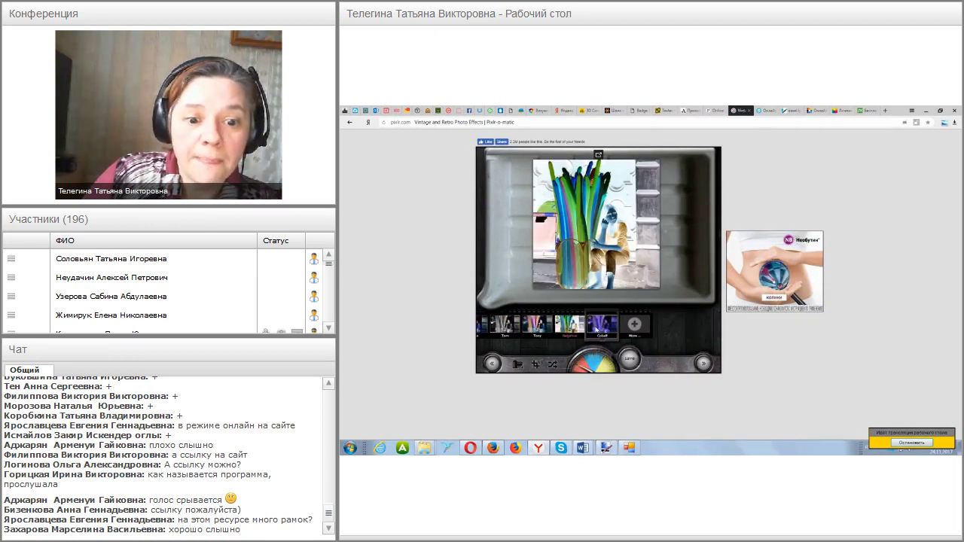
left_click(606, 325)
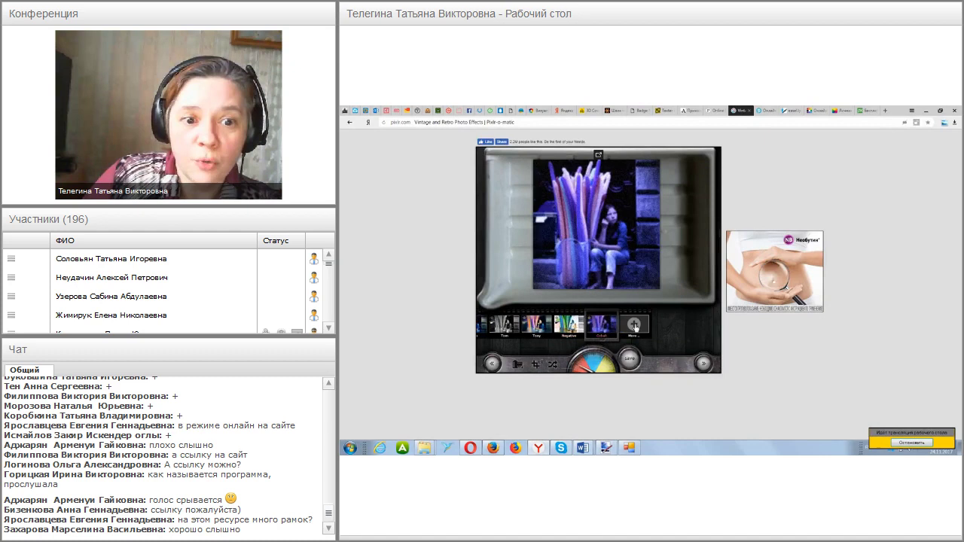
left_click(635, 326)
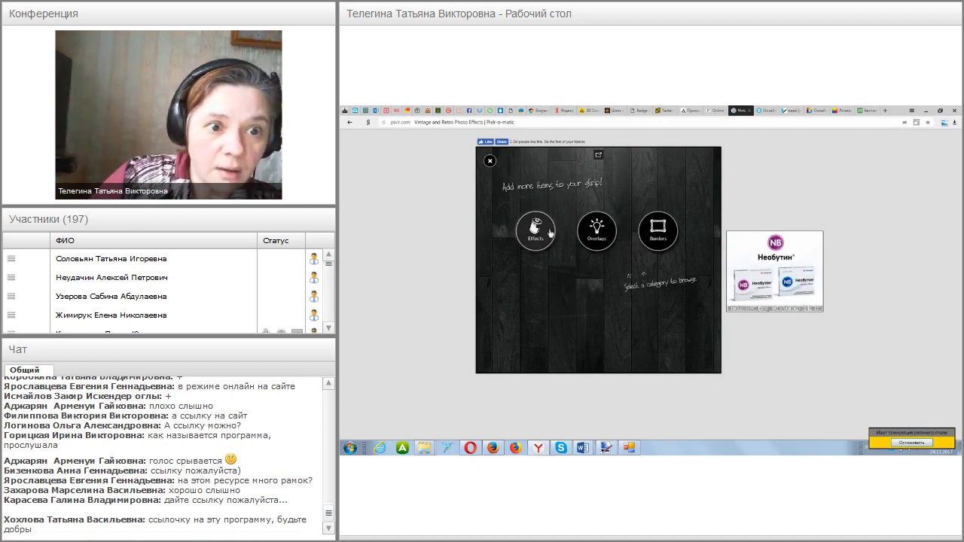
- Return from the additional items collection to the effects strip and reopen the collection
left_click(490, 162)
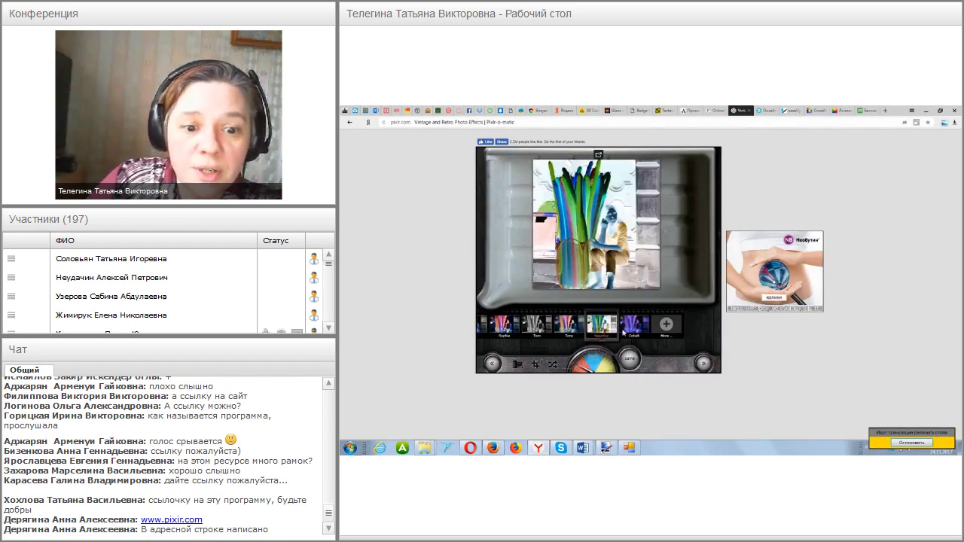
left_click(673, 323)
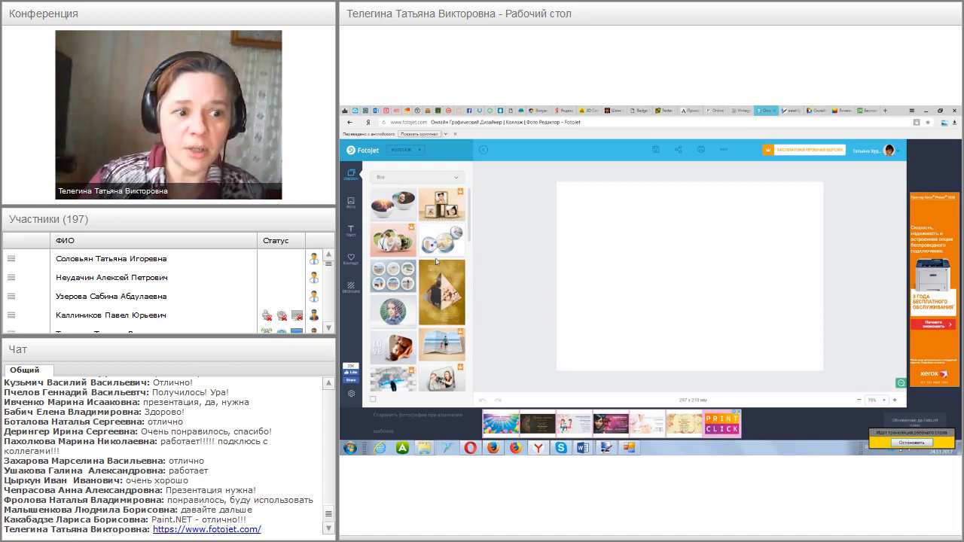
- In FotoJet, apply the white Rubik's cube collage template and fill its left front face with the green cartoon virus picture on black
scroll(436, 262, "down", 10)
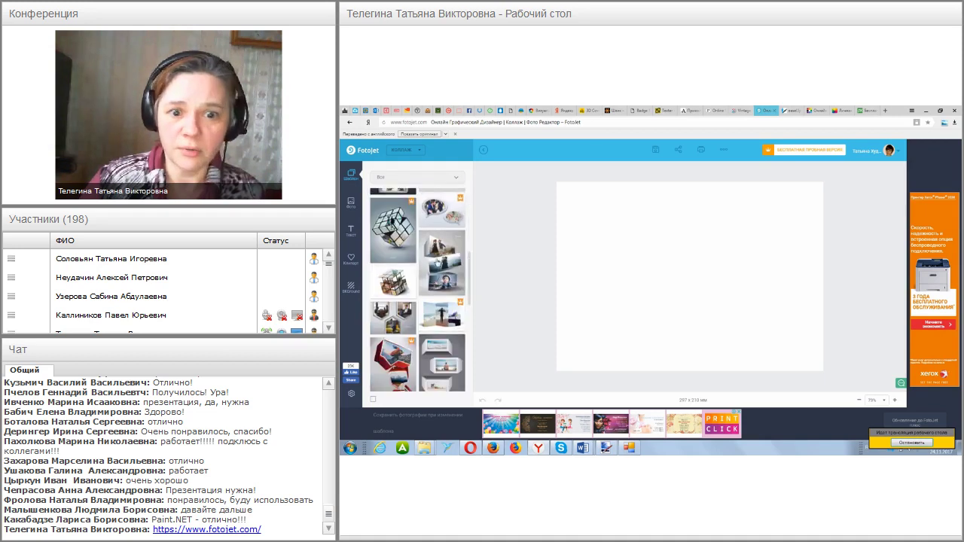
left_click(393, 280)
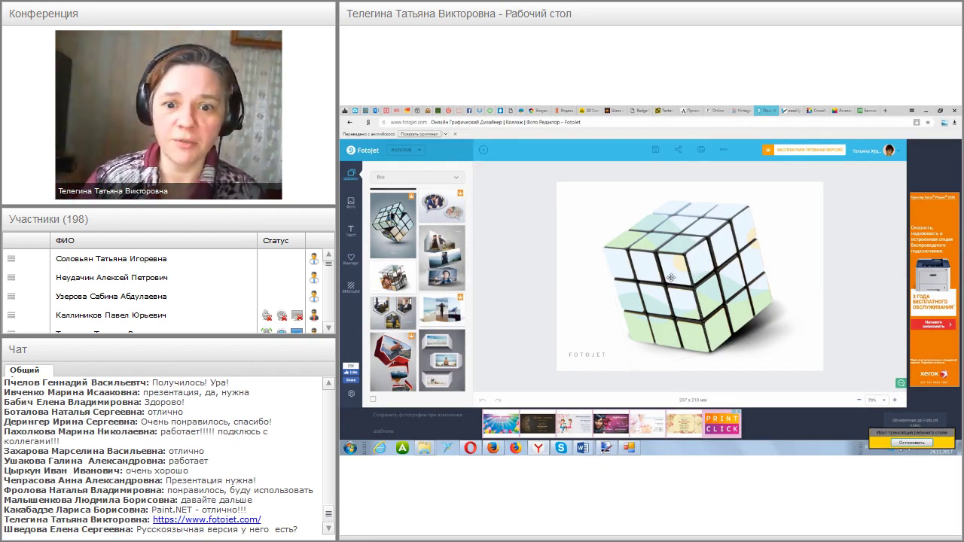
left_click(671, 277)
left_click(757, 254)
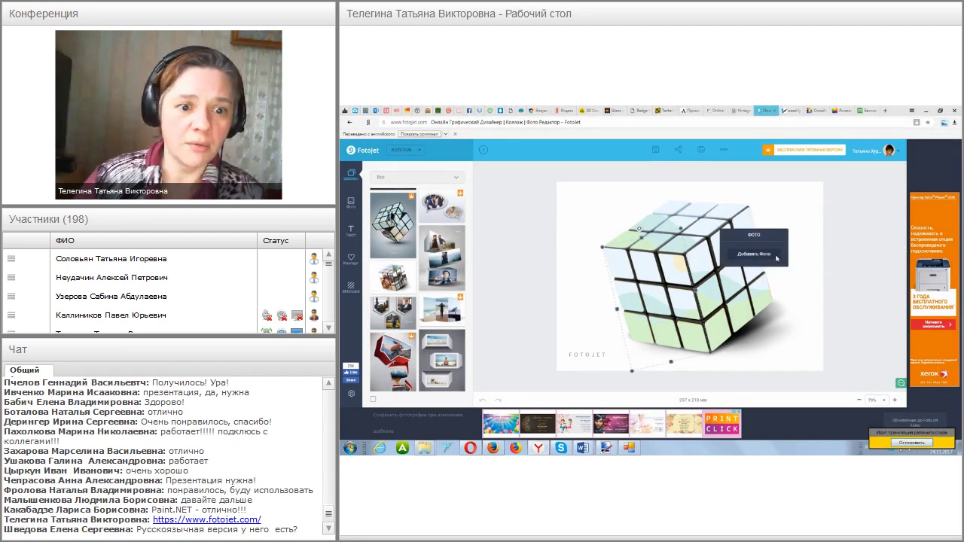
left_click(579, 272)
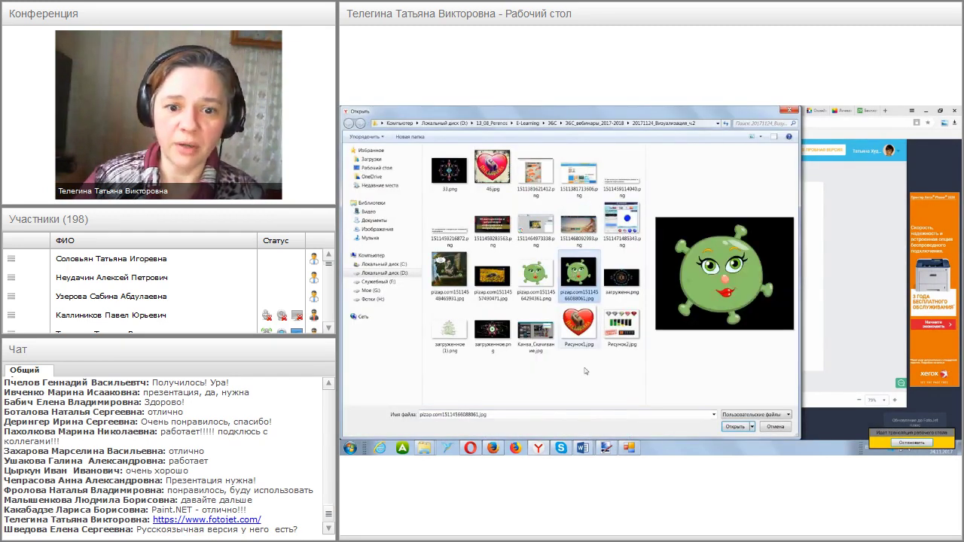
left_click(736, 426)
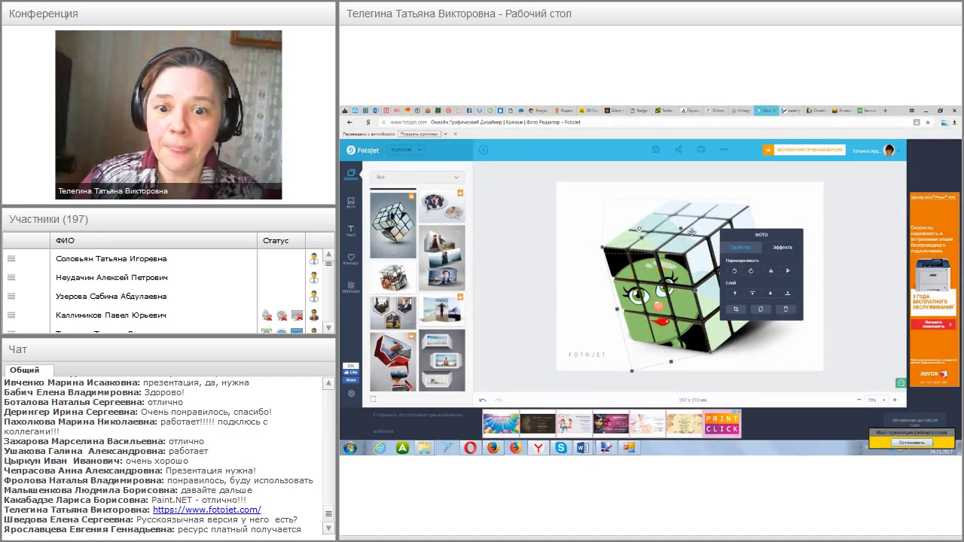
- Fill the top face of the cube with the heart picture 46.jpg
left_click(772, 249)
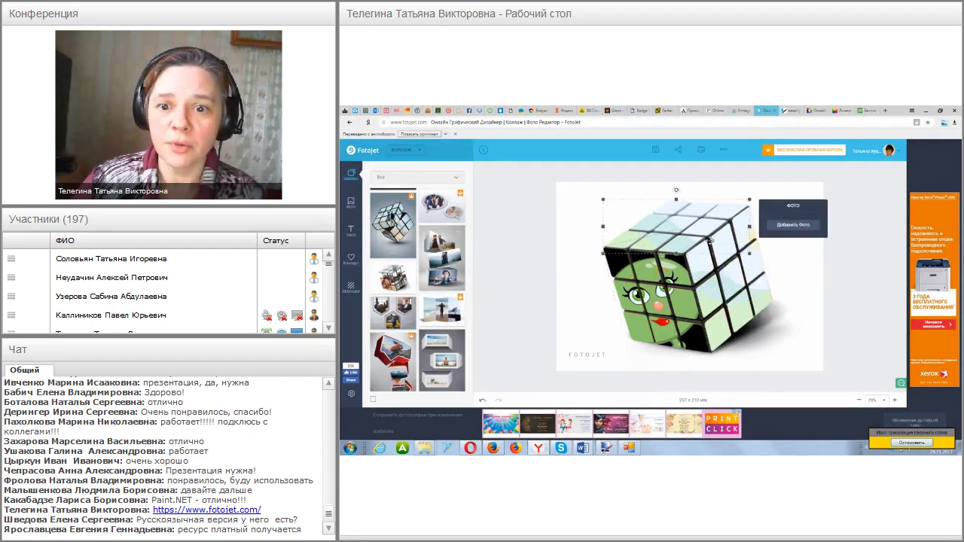
left_click(788, 225)
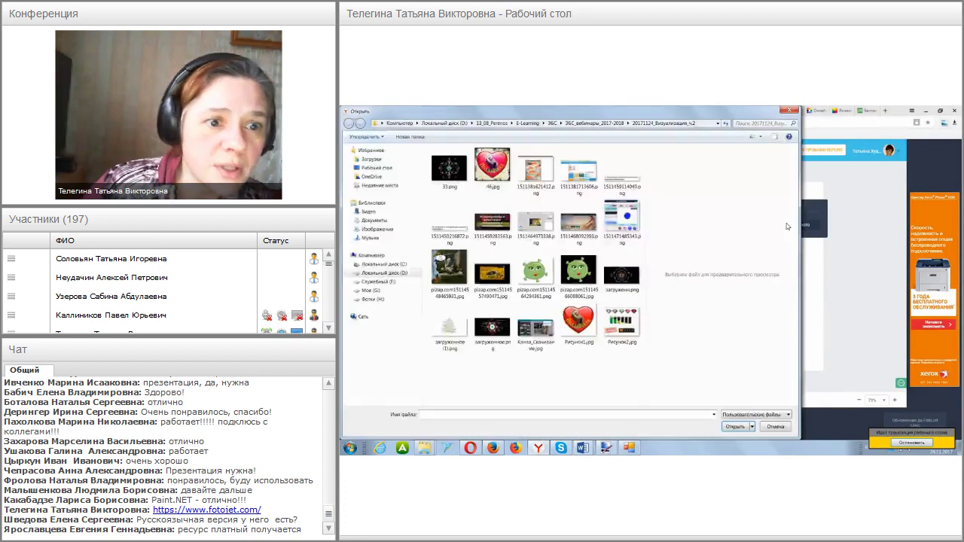
left_click(503, 174)
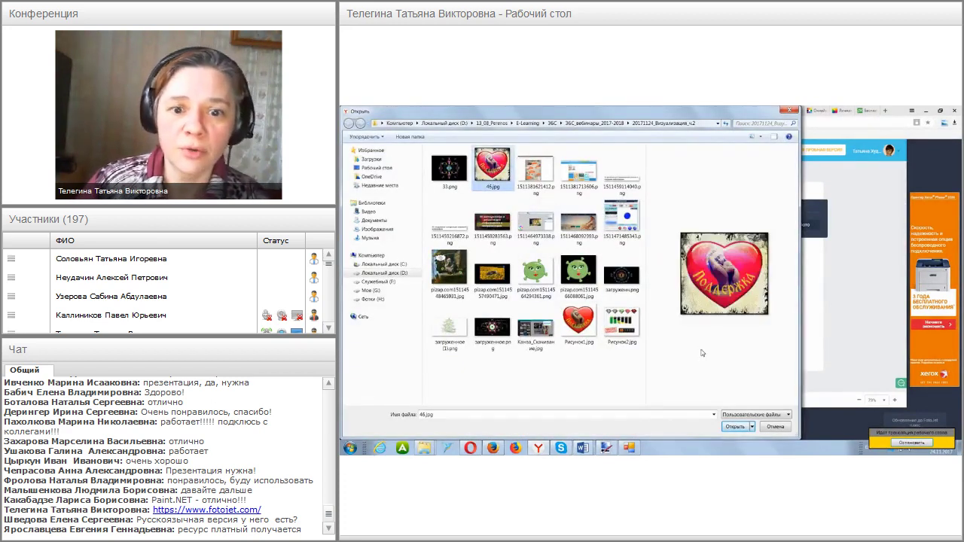
left_click(735, 427)
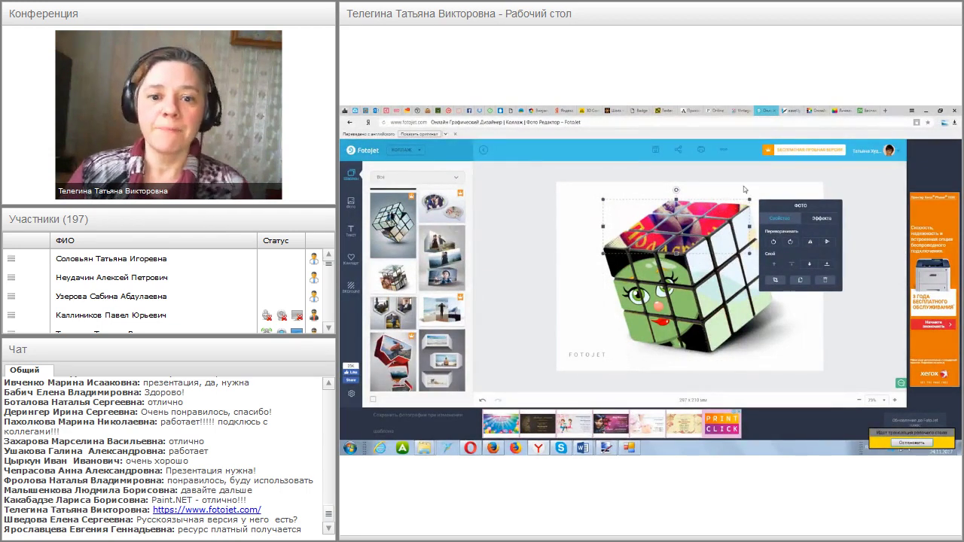
- Fill the right face of the cube with the sunflower picture and deselect the photo
left_click(756, 303)
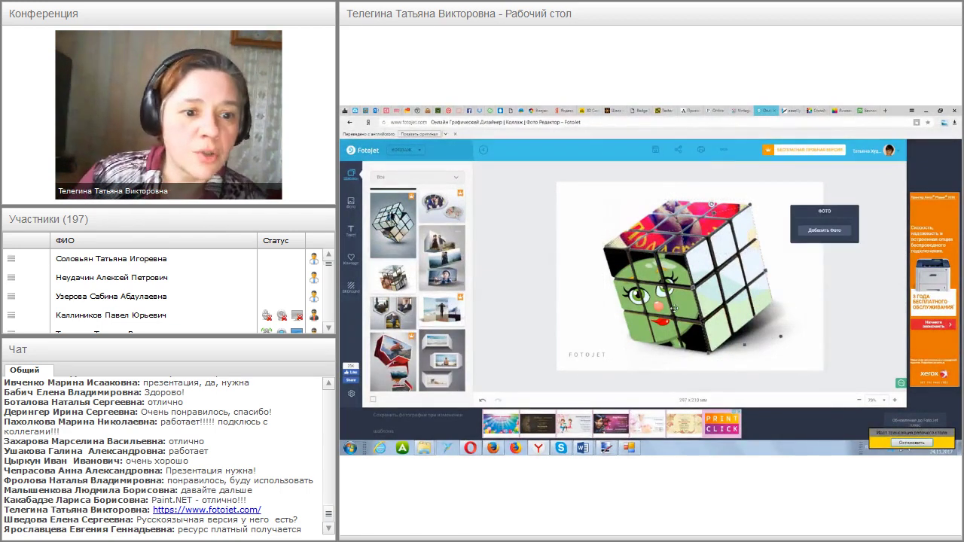
left_click(824, 229)
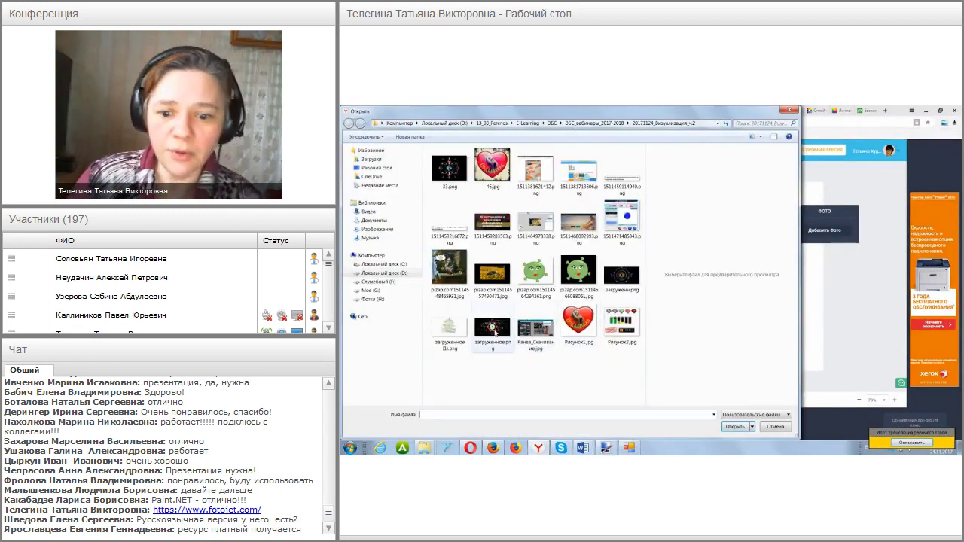
left_click(494, 279)
left_click(735, 427)
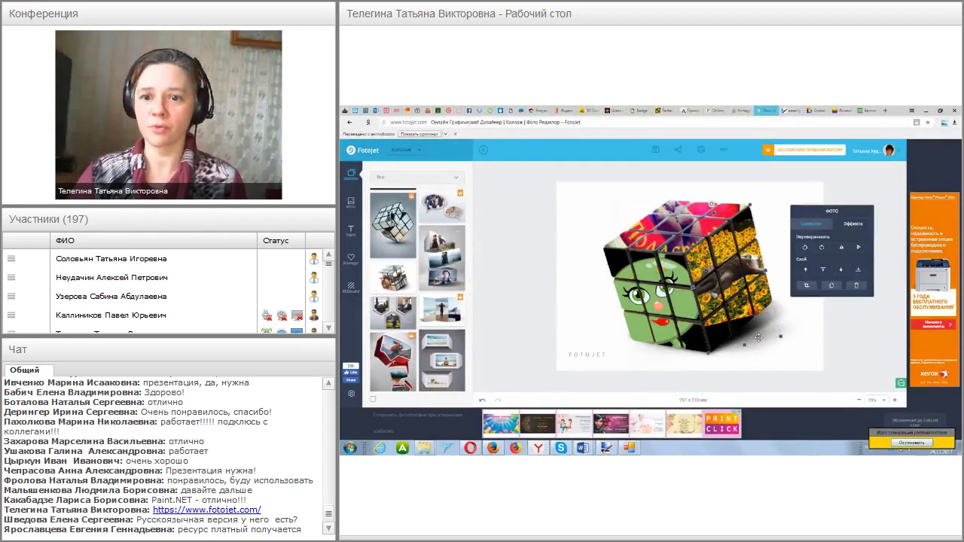
left_click(783, 298)
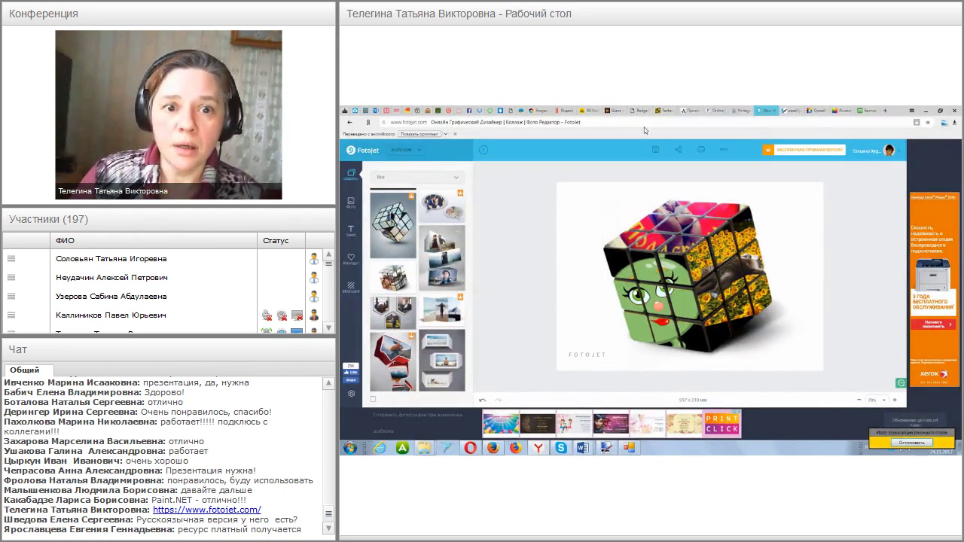
- Save the cube collage to the computer for free as a small JPG named FotoJet and dismiss the download dialog
left_click(654, 151)
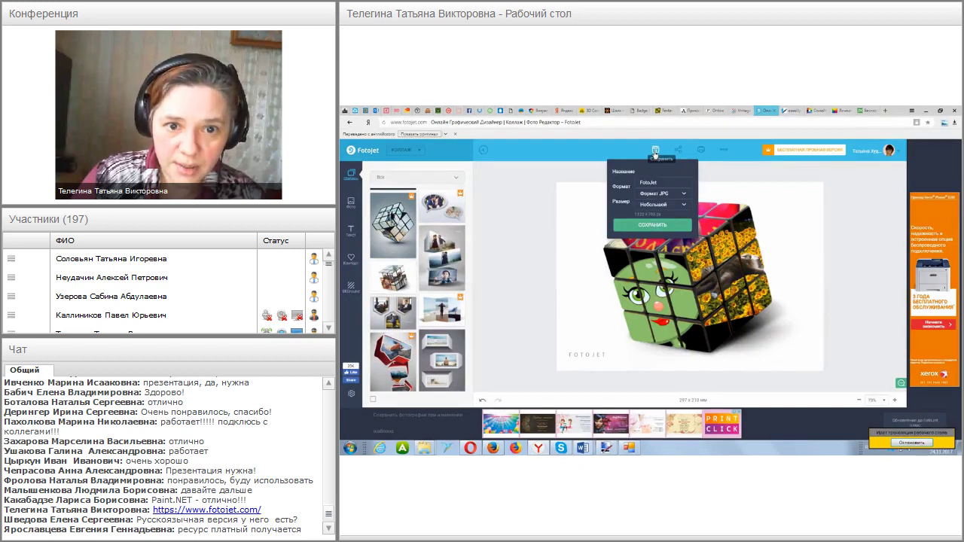
left_click(683, 193)
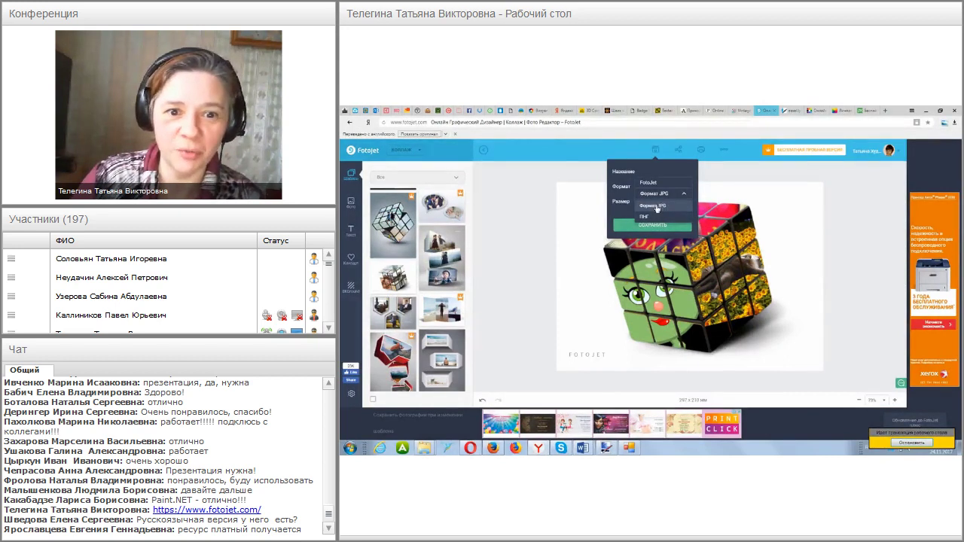
left_click(714, 177)
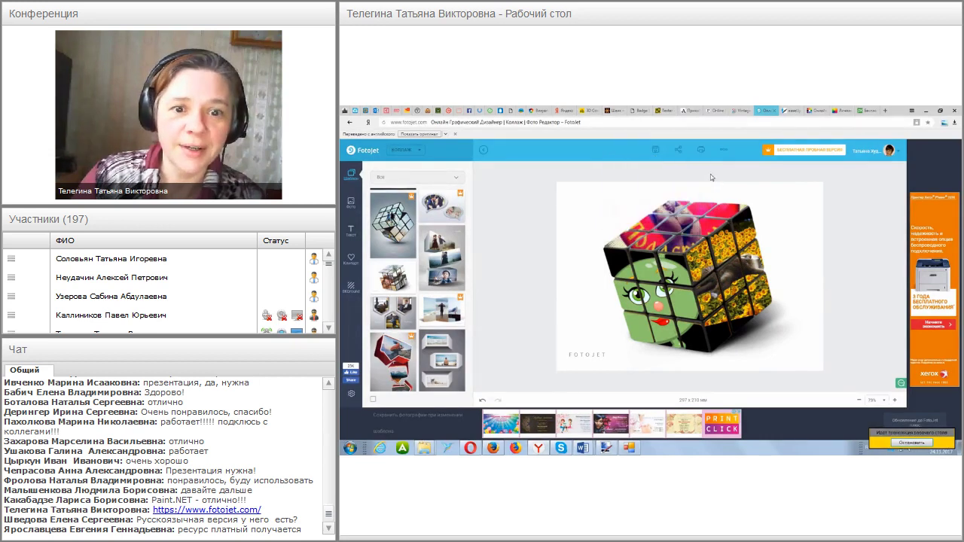
left_click(655, 149)
left_click(649, 226)
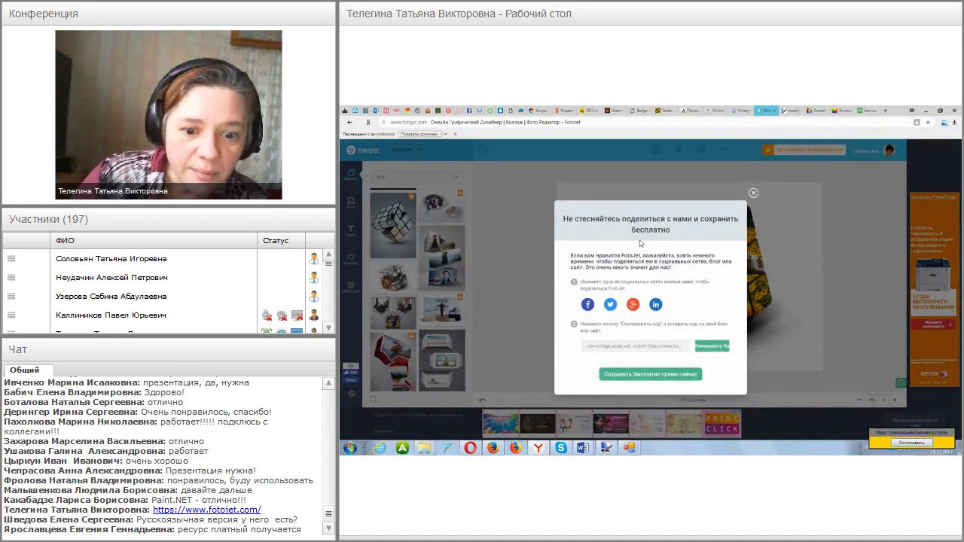
left_click(635, 374)
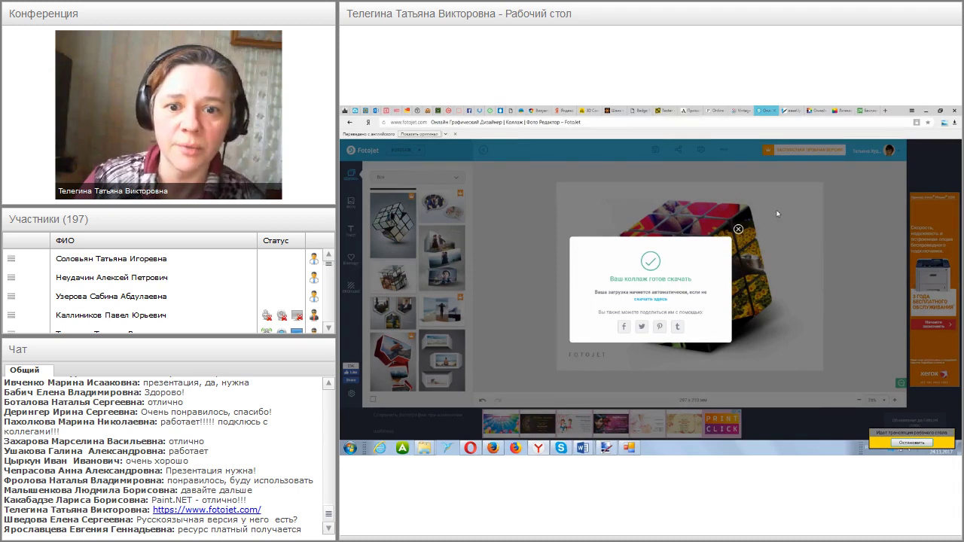
left_click(738, 229)
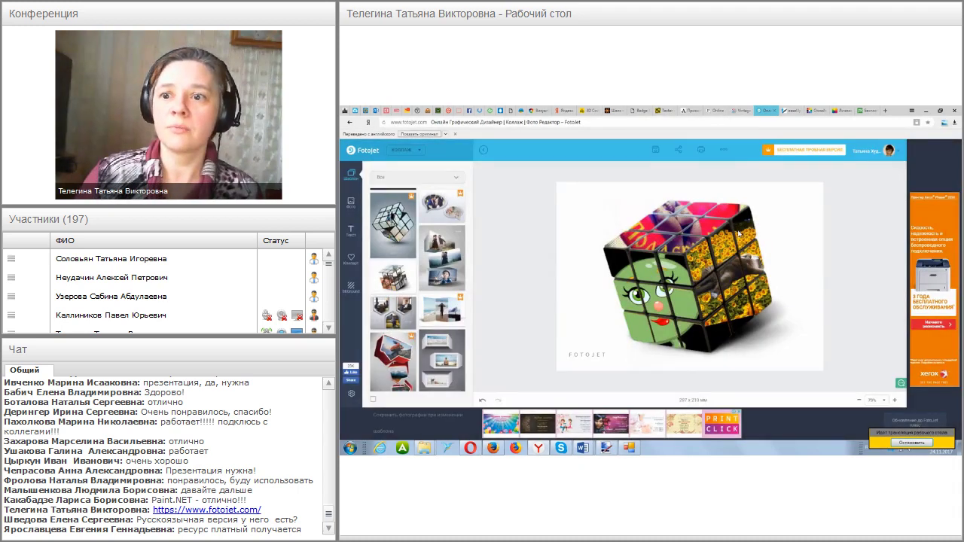
- Show the downloaded collage file in its folder, then minimize the folder window
right_click(943, 123)
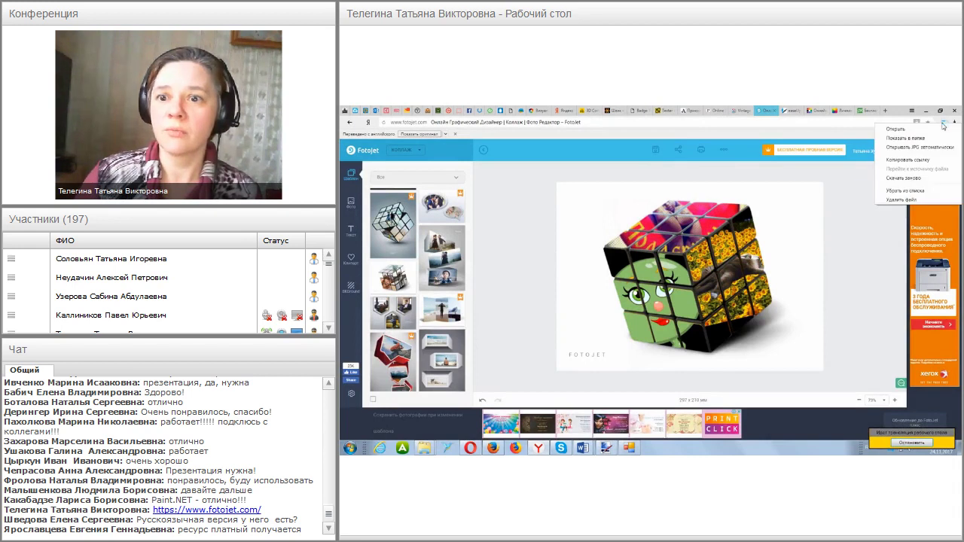
left_click(903, 148)
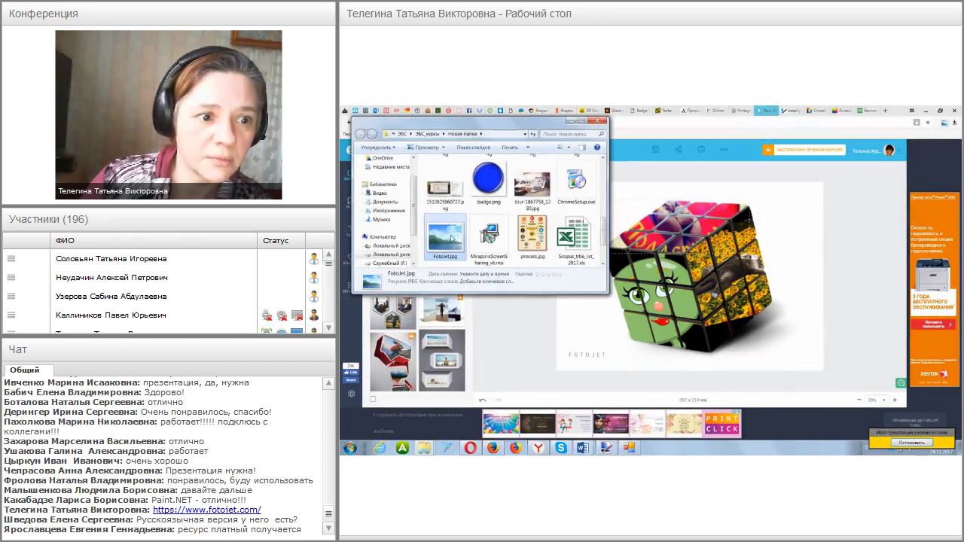
left_click(570, 122)
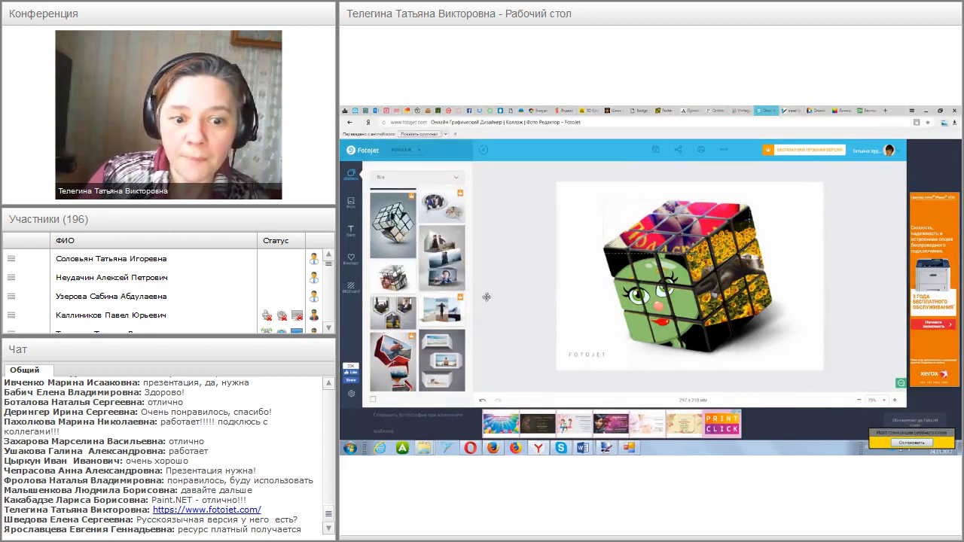
- Examine the text settings of the FOTOJET caption below the cube and deselect it
left_click(610, 356)
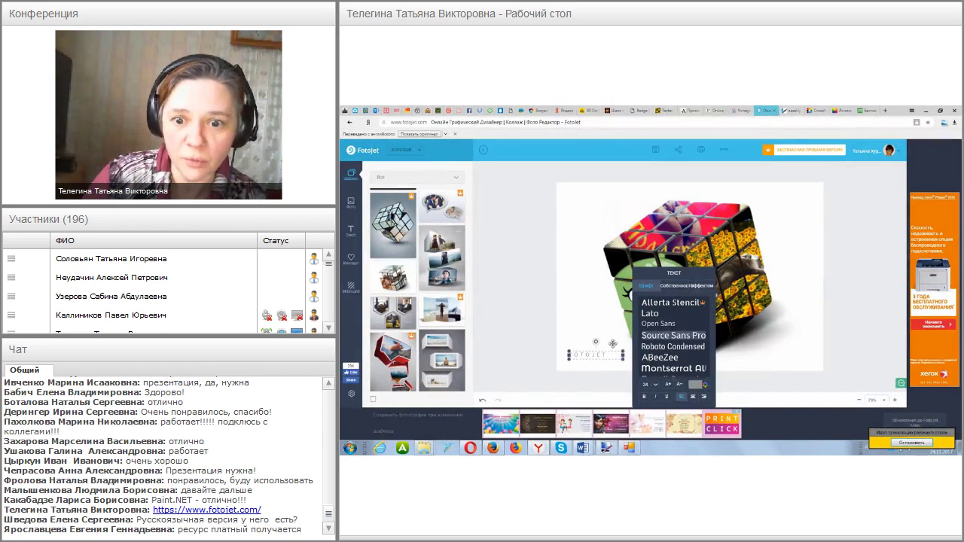
left_click(611, 334)
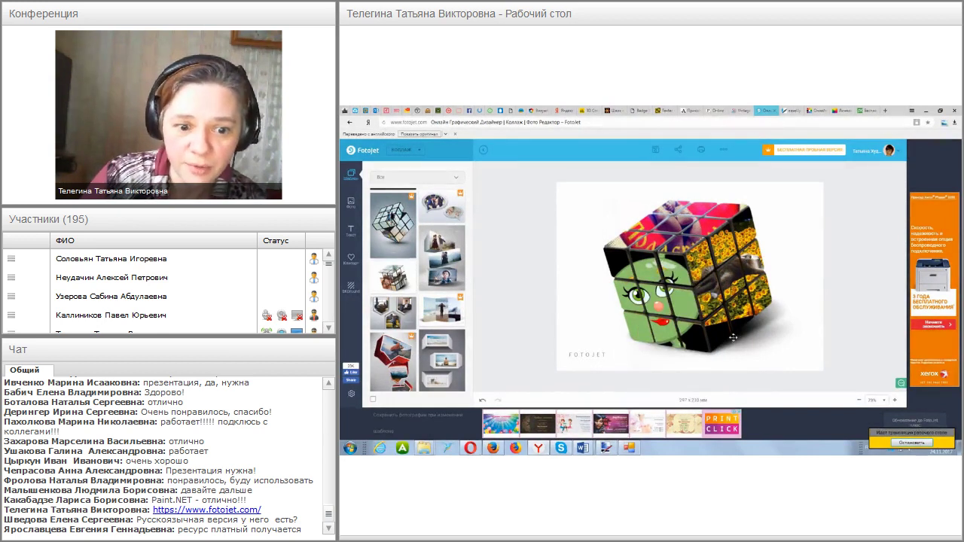
right_click(595, 348)
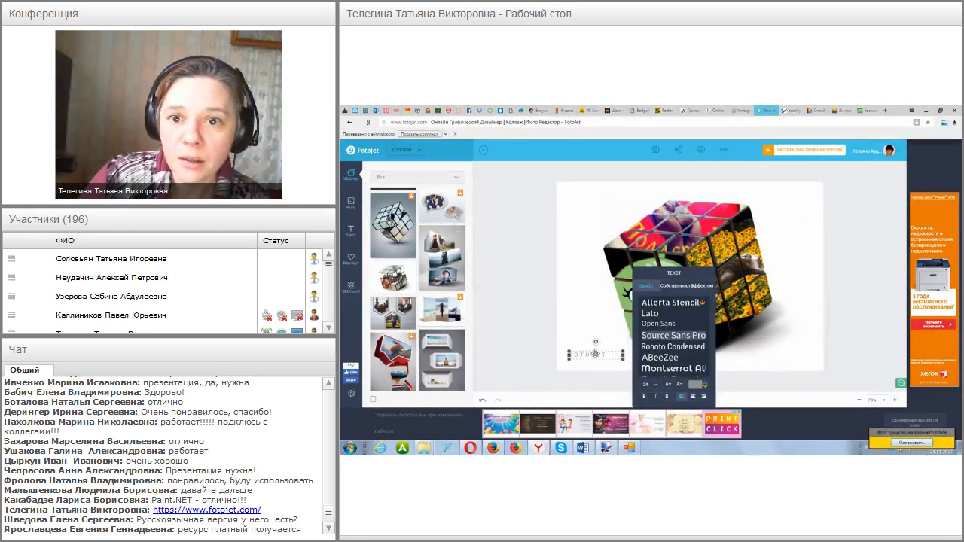
left_click(828, 345)
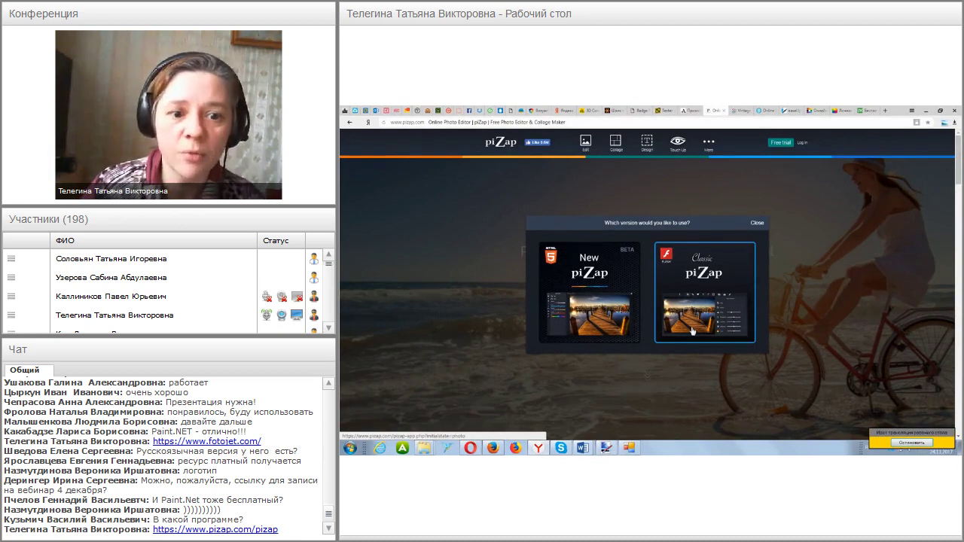
- Open the Classic version of the piZap photo editor and load the heart picture Рисунок1.jpg from the computer
right_click(593, 296)
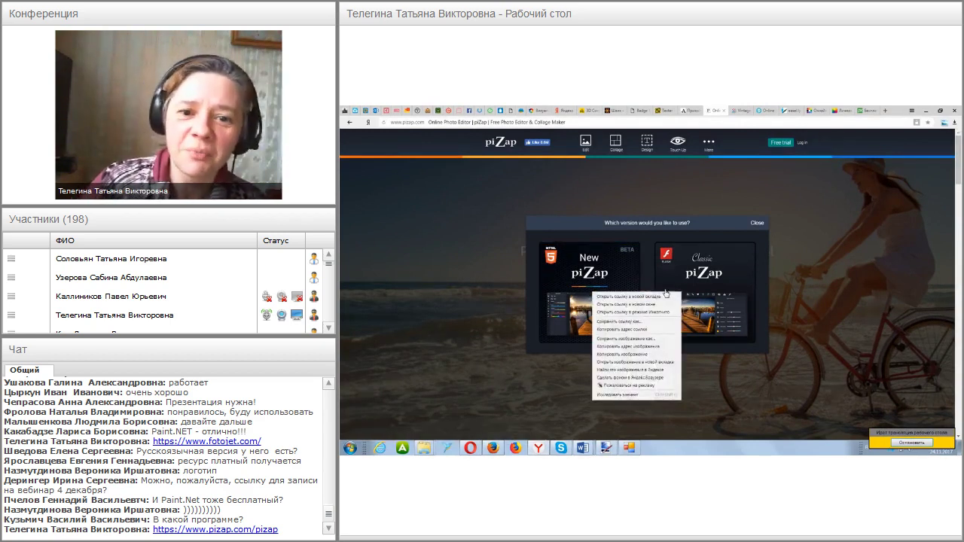
left_click(721, 293)
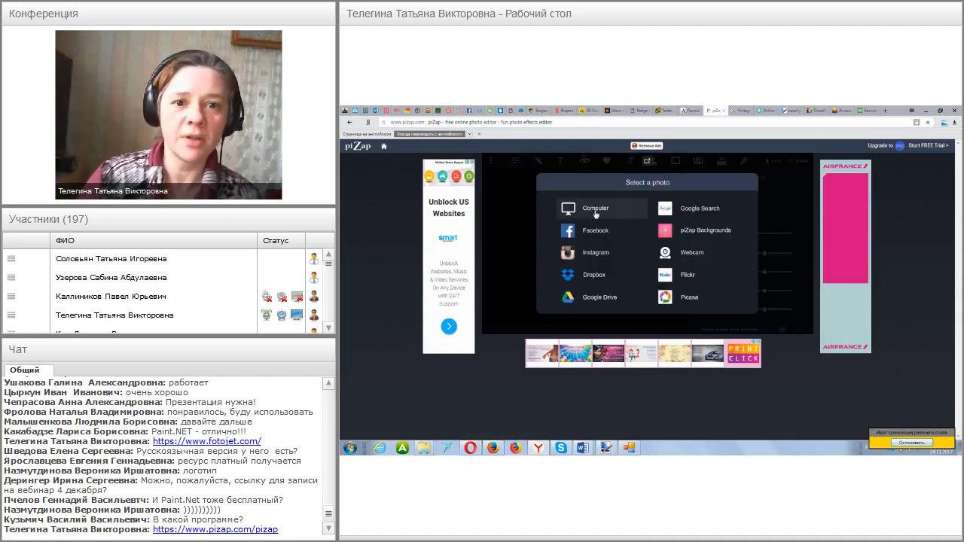
left_click(595, 211)
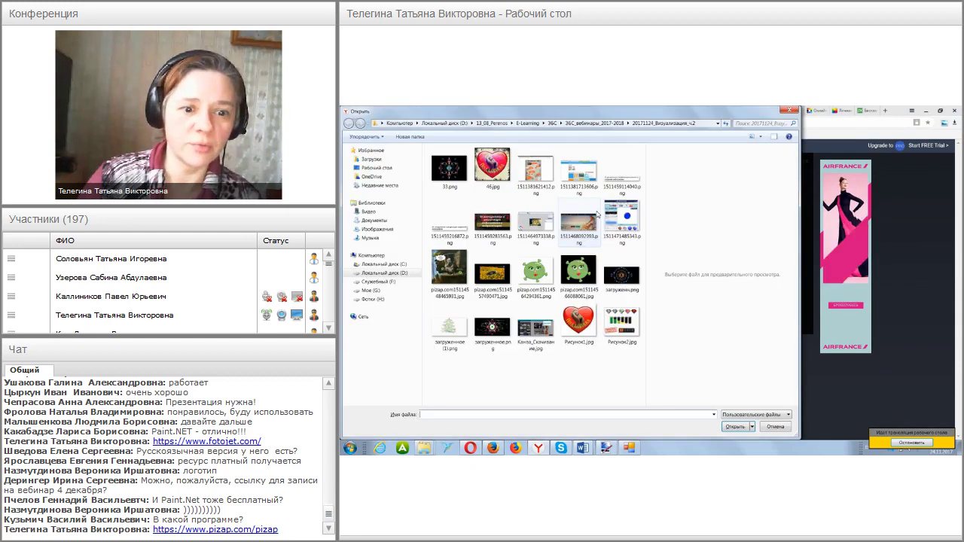
left_click(580, 320)
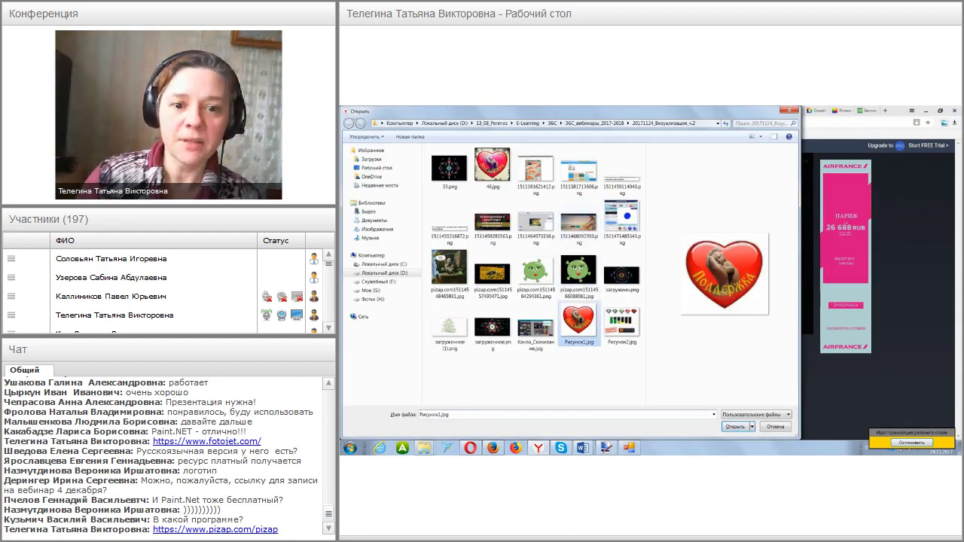
left_click(734, 427)
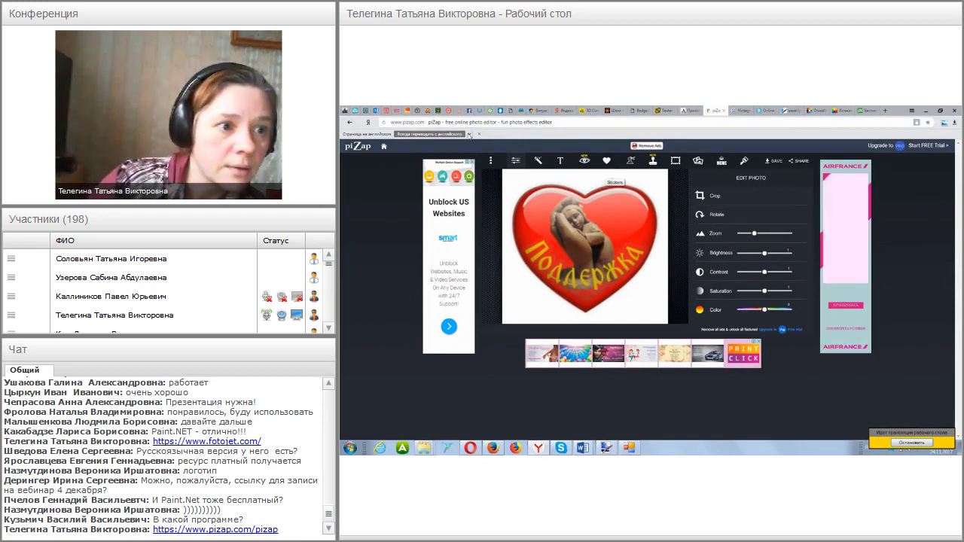
- Translate the piZap editor page from English and open its sticker categories
left_click(414, 136)
left_click(426, 145)
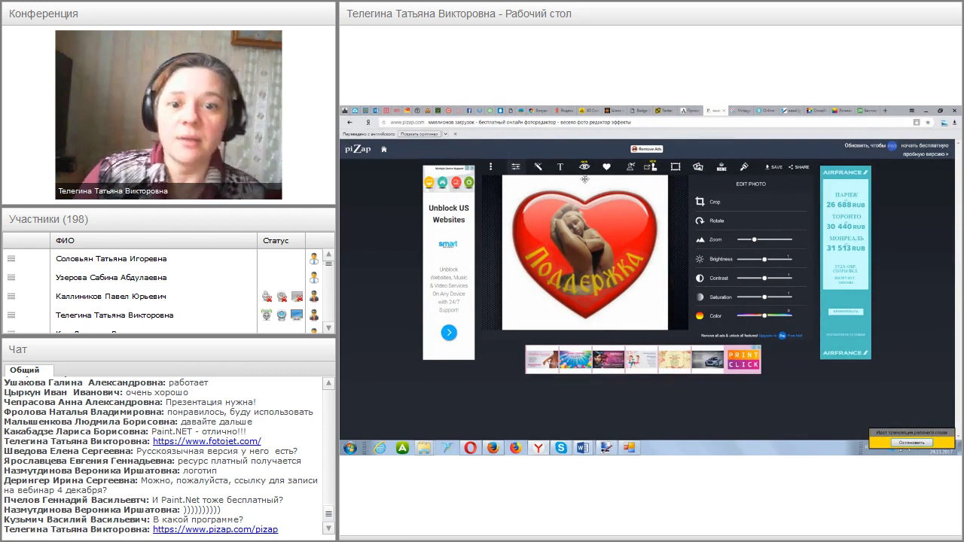
left_click(607, 169)
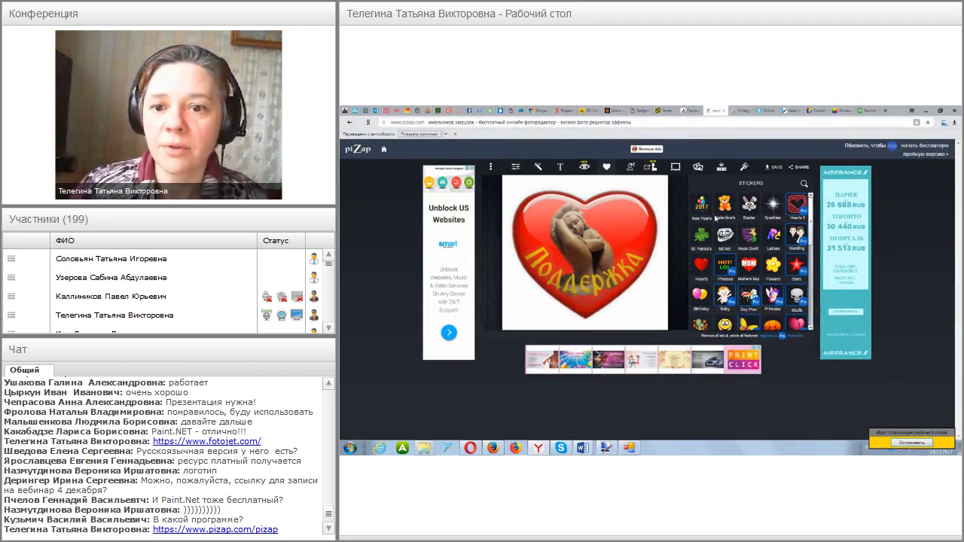
- Add the green Celtic knot and leprechaun hat from St. Patrick's Day stickers, placing the knot on the heart's upper-right lobe and the hat at the picture's lower-right corner
mouse_move(811, 219)
left_mouse_down()
mouse_move(813, 316)
mouse_move(812, 200)
left_mouse_up()
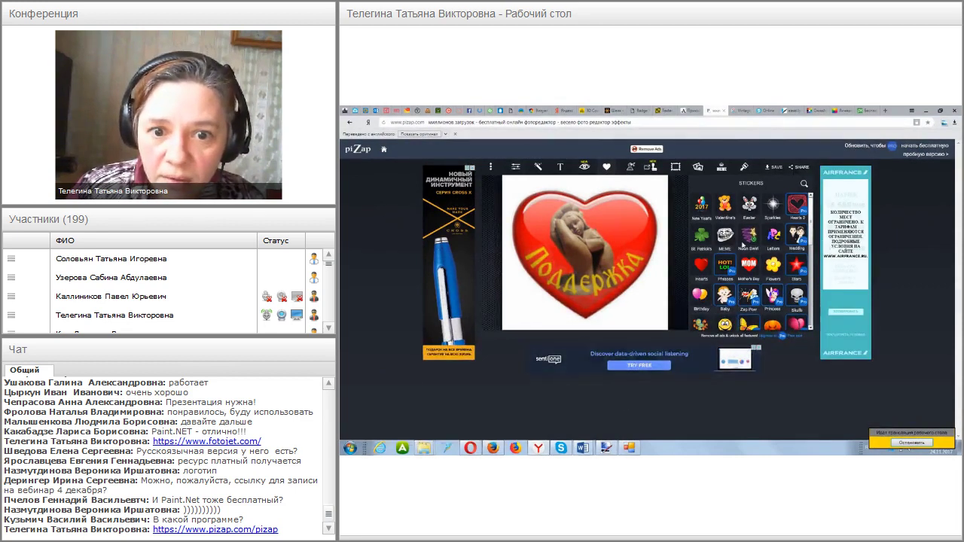
left_click(705, 229)
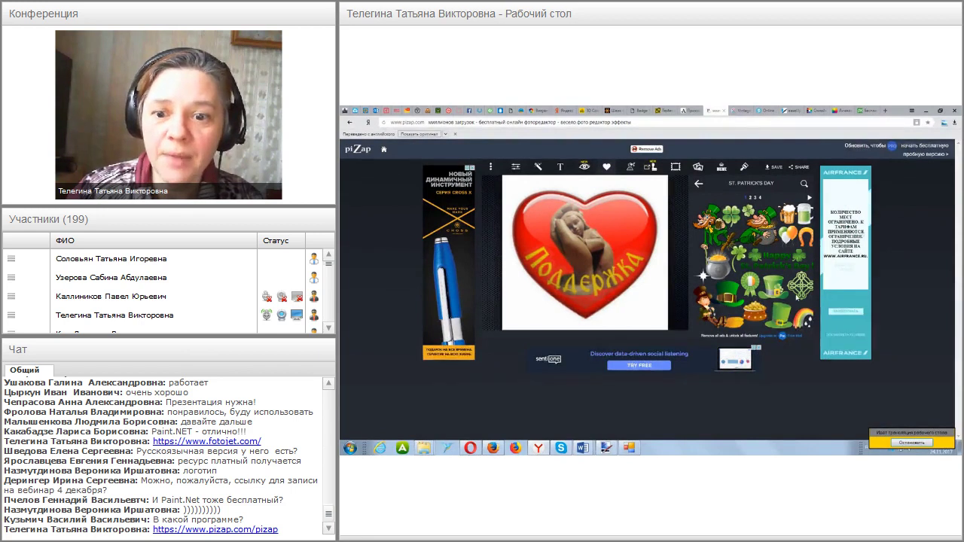
left_click_drag(800, 285, 554, 230)
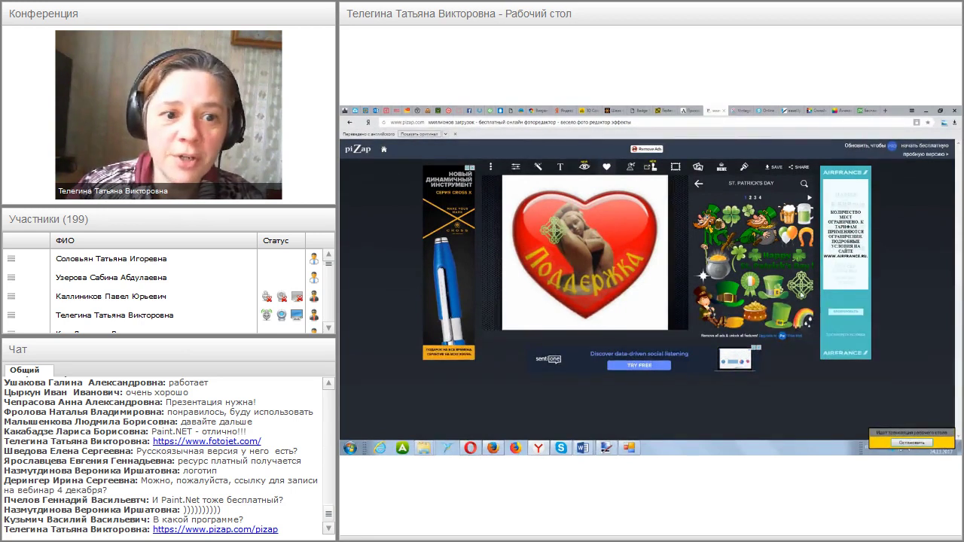
left_click(786, 315)
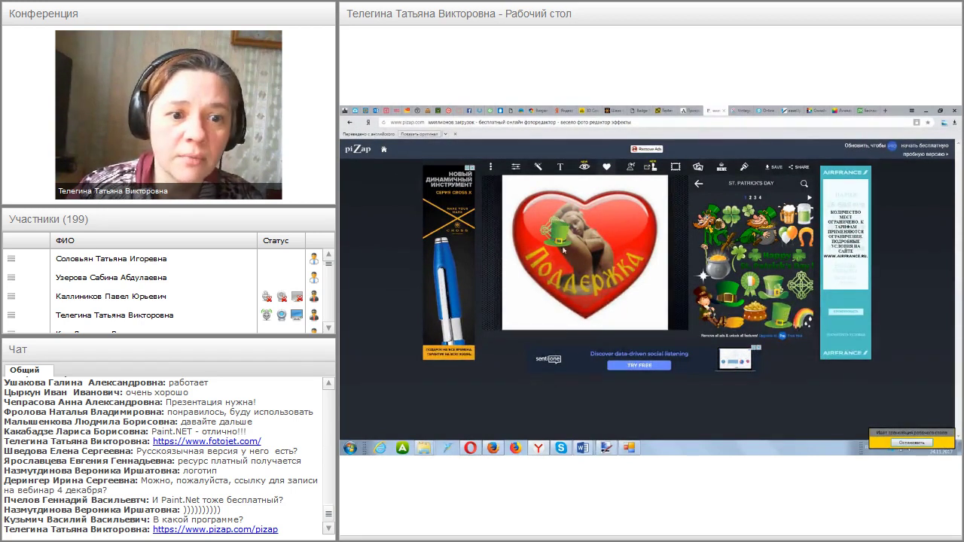
left_click(561, 239)
left_click_drag(557, 230, 627, 210)
mouse_move(640, 305)
left_mouse_down()
mouse_move(647, 244)
mouse_move(642, 312)
left_mouse_up()
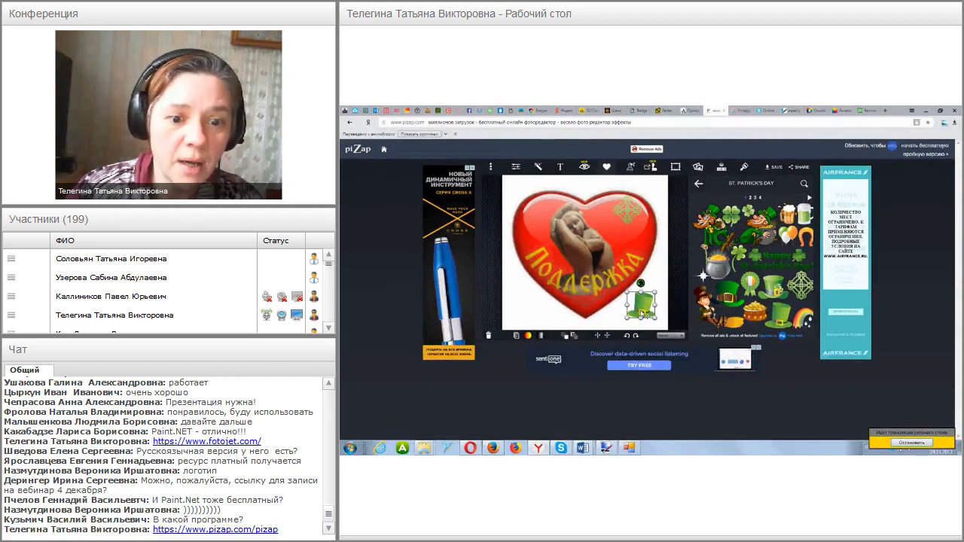
- Recolour the hat sticker purple, overlap it with the Celtic knot and change the stacking order of the two stickers
left_click(528, 336)
left_click_drag(527, 299, 527, 279)
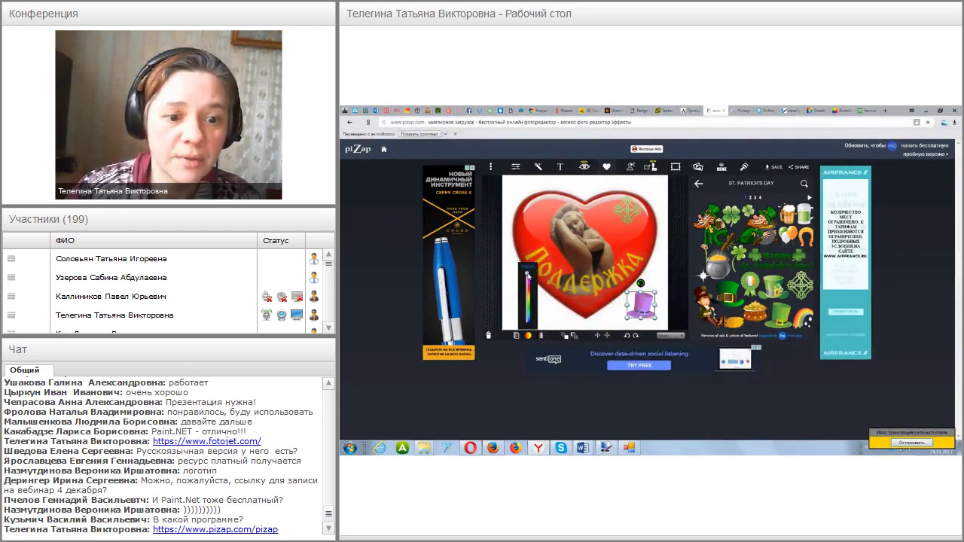
left_click(568, 336)
left_click_drag(633, 316, 639, 306)
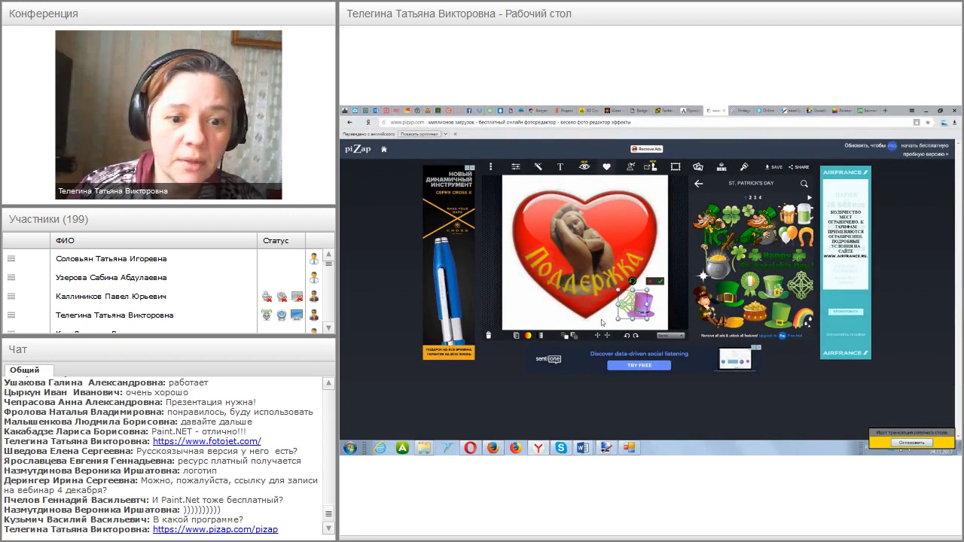
left_click(567, 341)
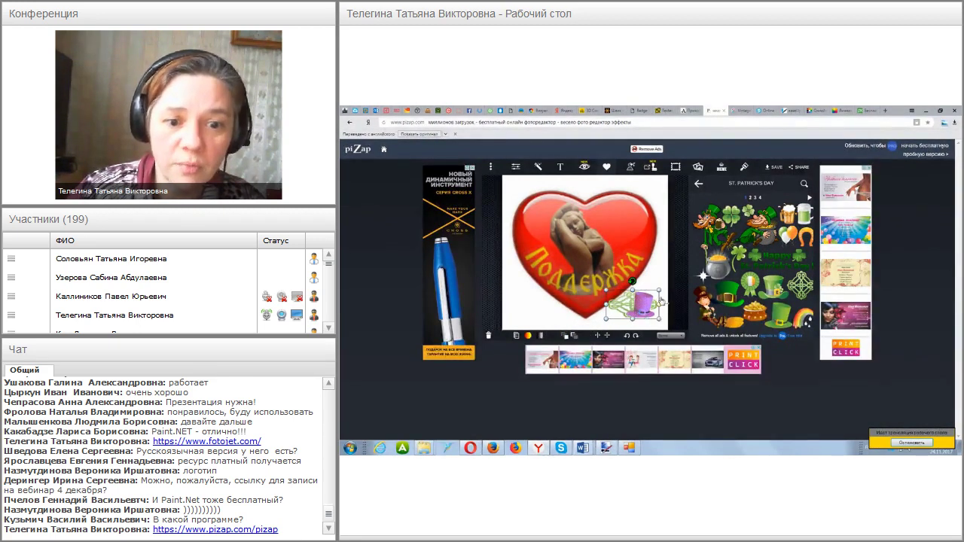
left_click(626, 300)
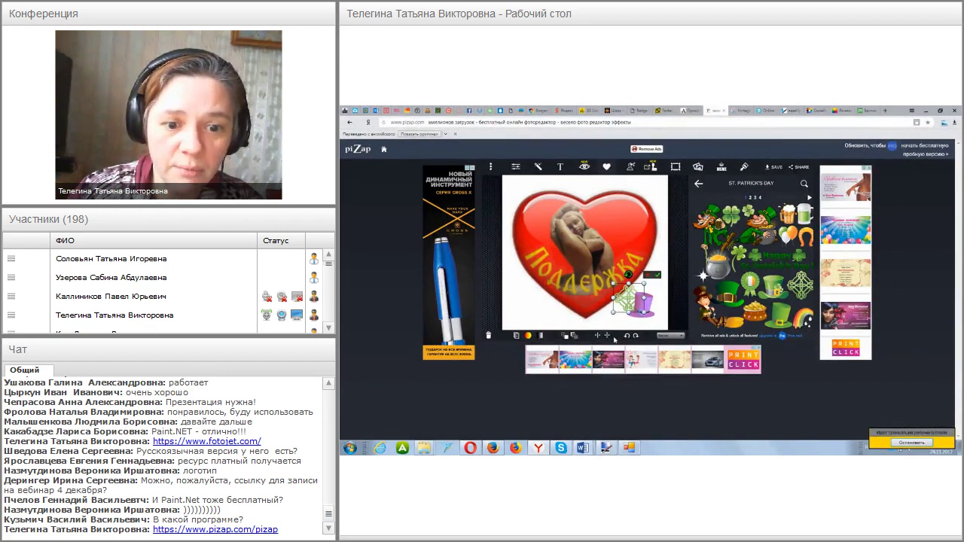
- Rotate the purple hat sticker 90 degrees clockwise
left_click(627, 337)
left_click(636, 337)
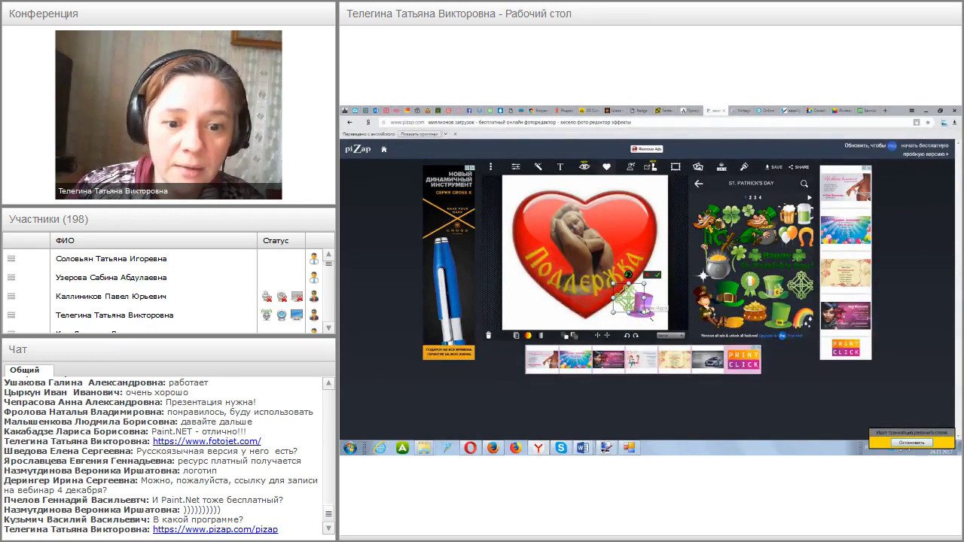
left_click(636, 336)
left_click(635, 337)
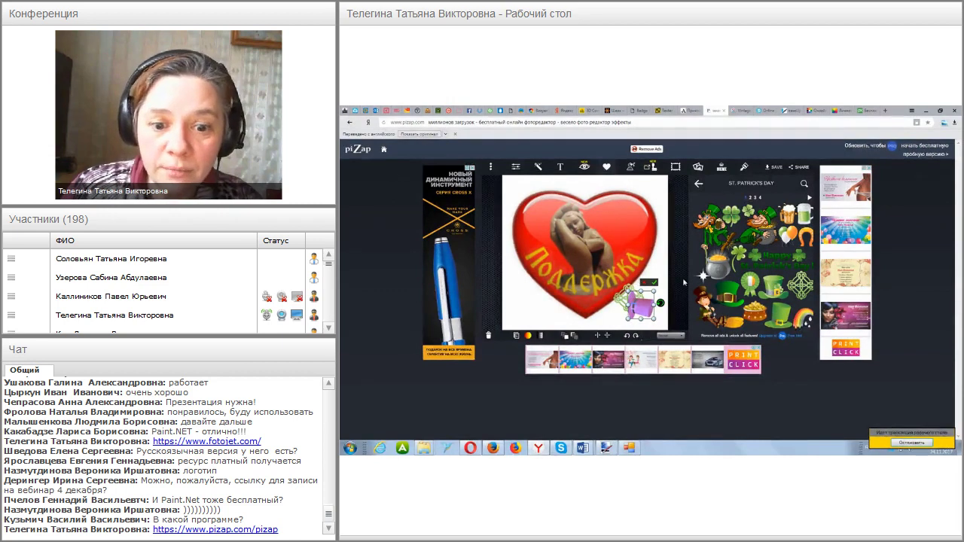
- Try several blend modes on the rotated hat sticker, including Difference, Hardlight and Screen
left_click(681, 337)
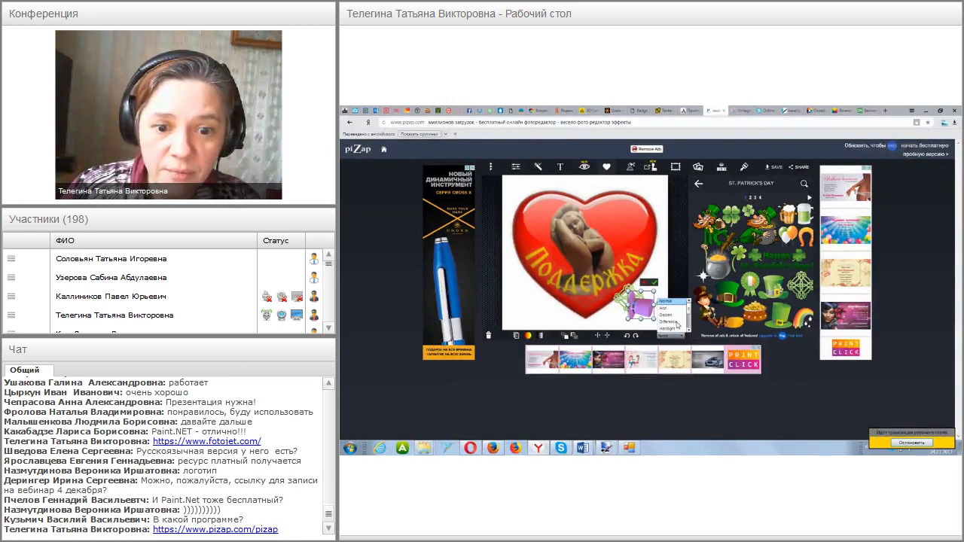
left_click(674, 325)
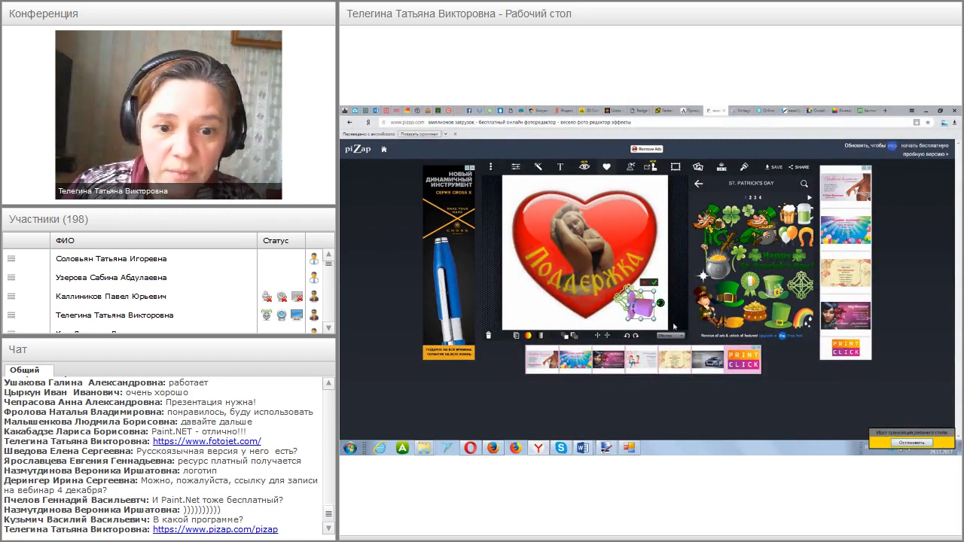
left_click(674, 337)
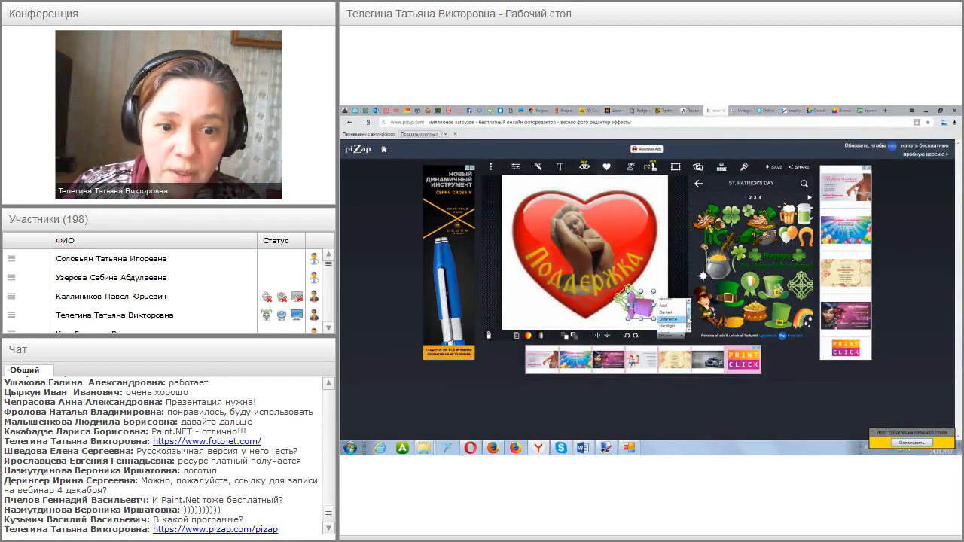
left_click(665, 326)
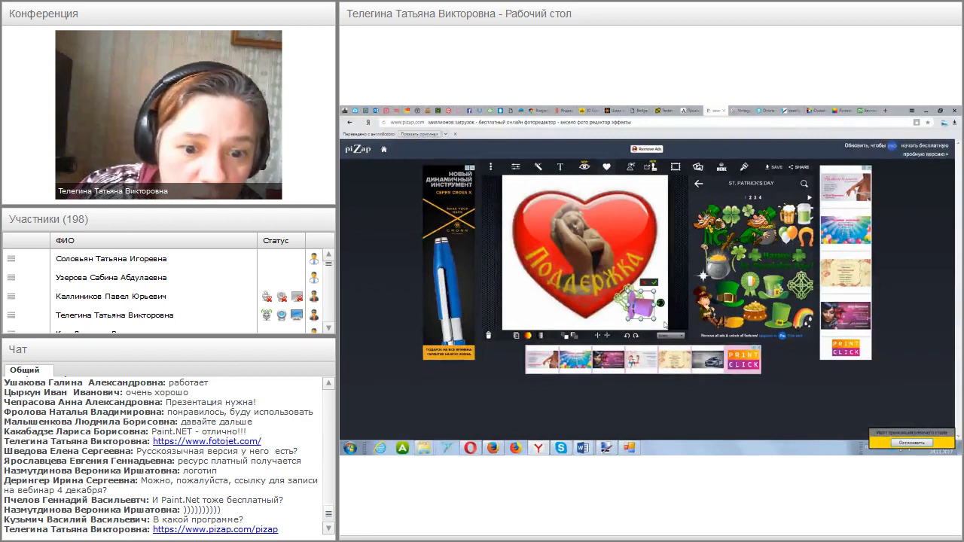
left_click(659, 320)
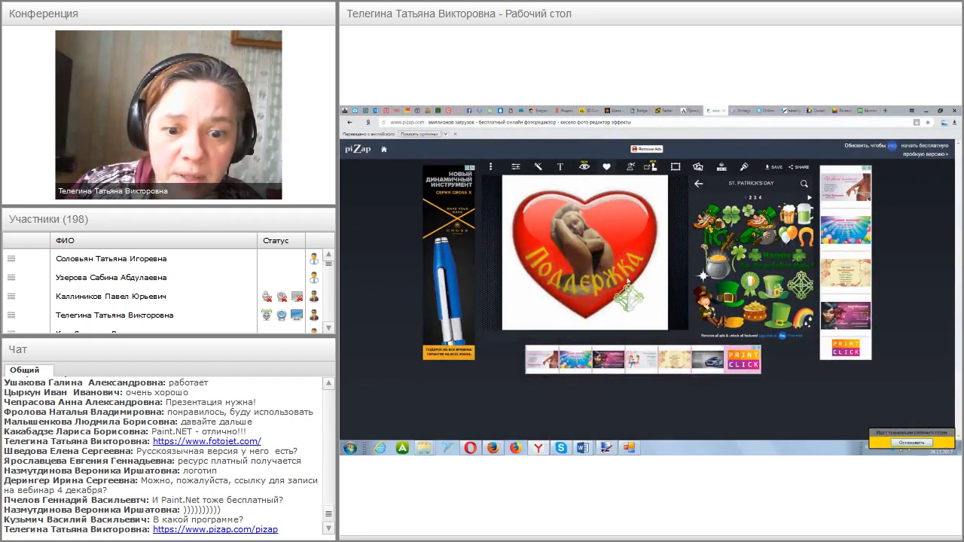
left_click(639, 300)
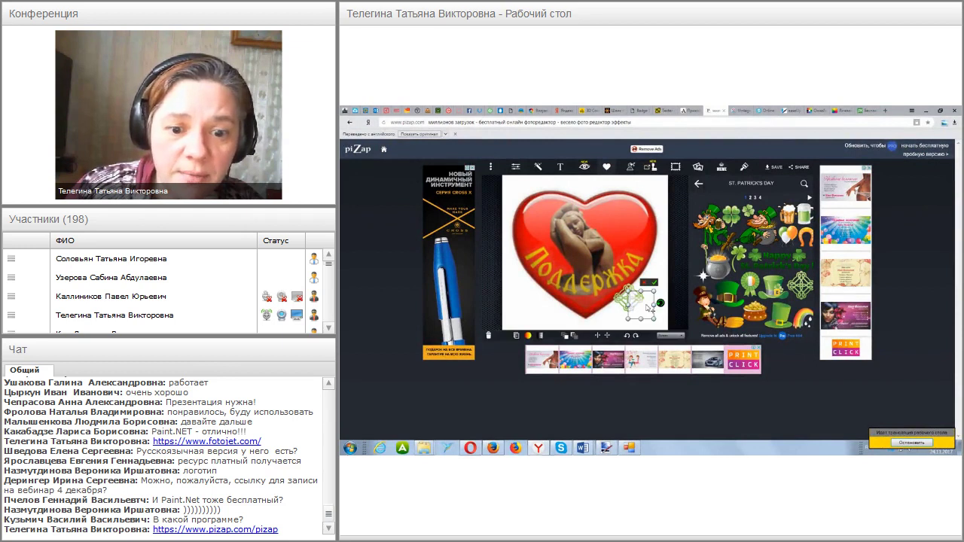
left_click(682, 336)
scroll(674, 316, "up", 3)
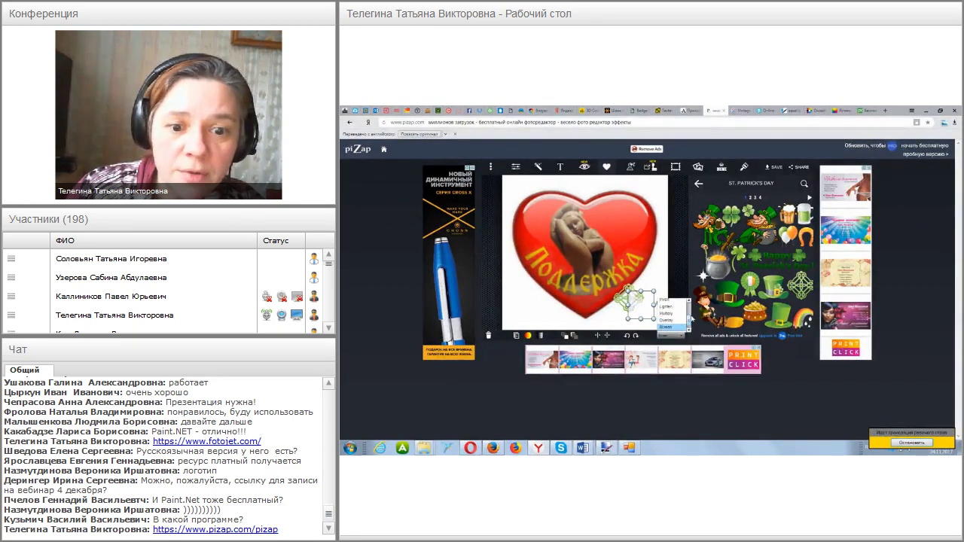
left_click(668, 321)
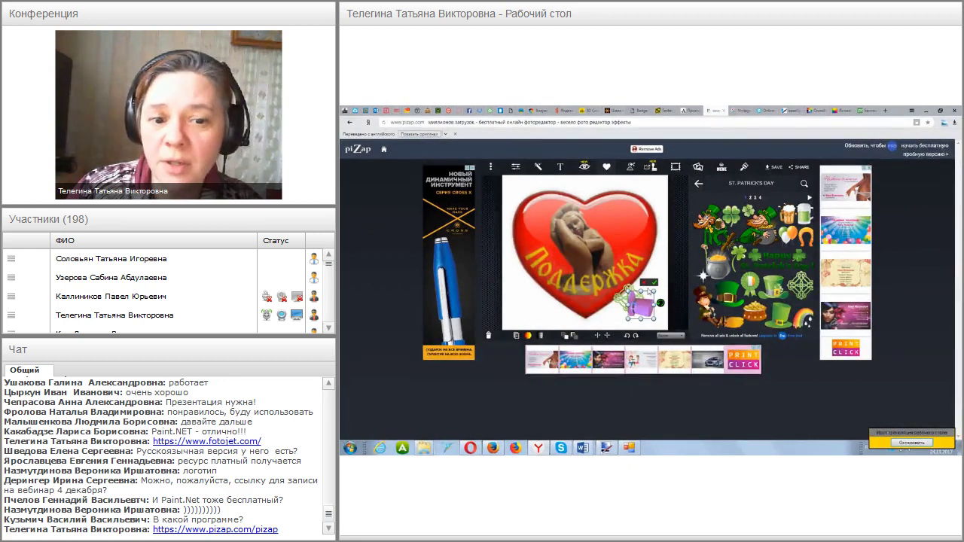
- Remove the hat sticker and move the Celtic knot back to the heart's upper-right lobe
left_click(643, 311)
left_click_drag(632, 305, 622, 220)
right_click(622, 224)
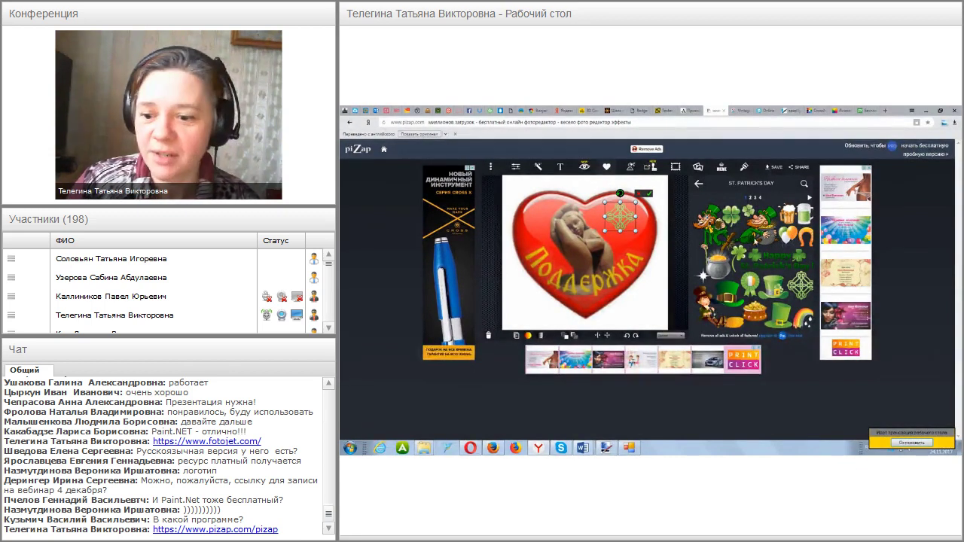
- View the second page of St. Patrick's Day stickers and the piZap Pro trial offer, then dismiss the offer
left_click(752, 199)
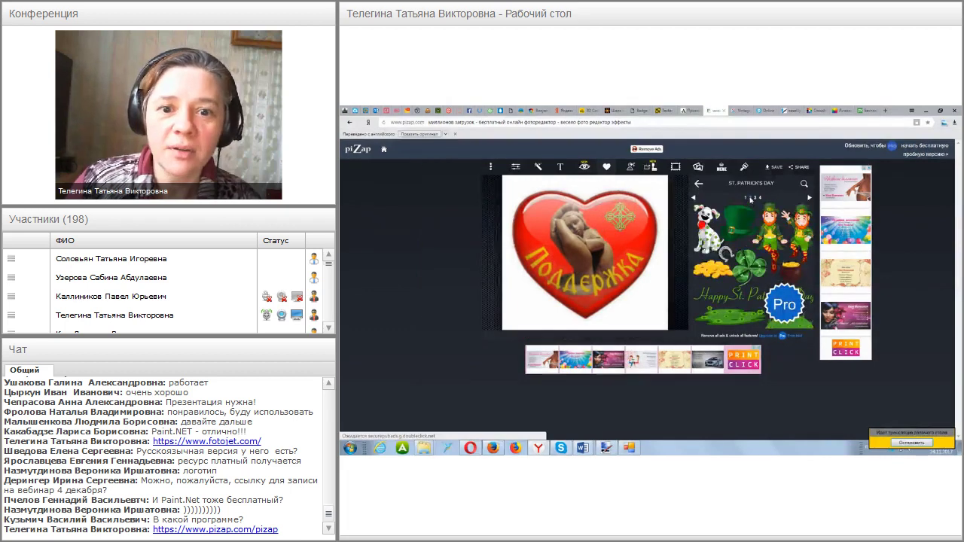
left_click(647, 167)
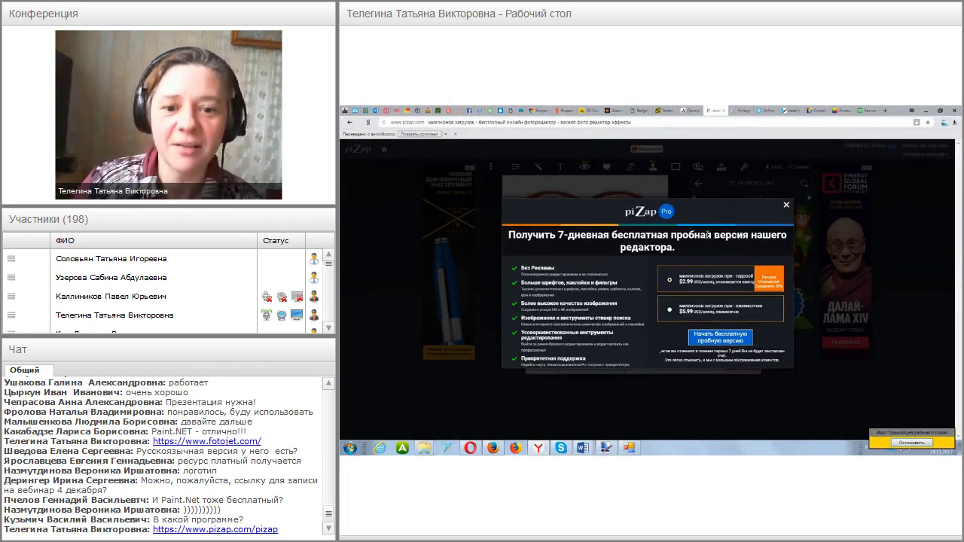
left_click(786, 207)
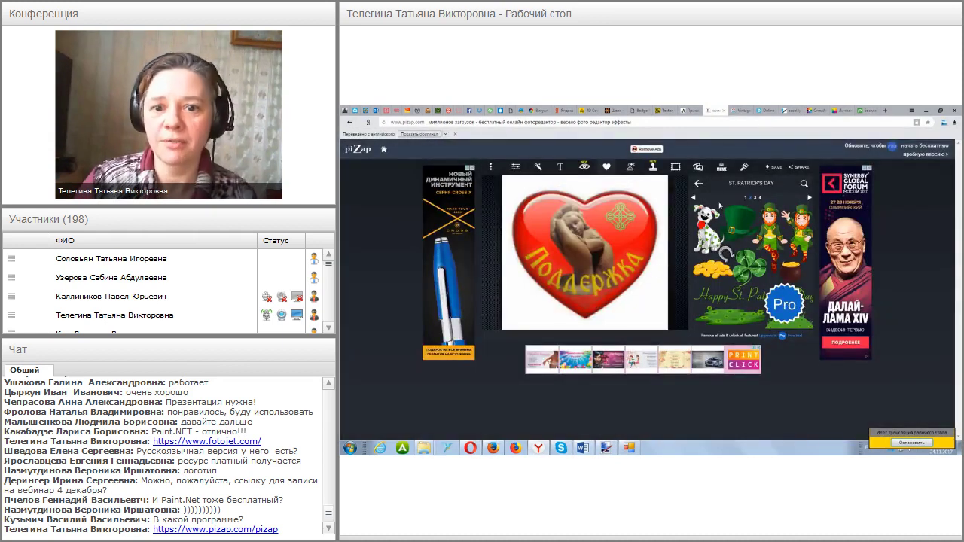
- Return to the sticker categories and view the New Year's stickers
left_click(745, 198)
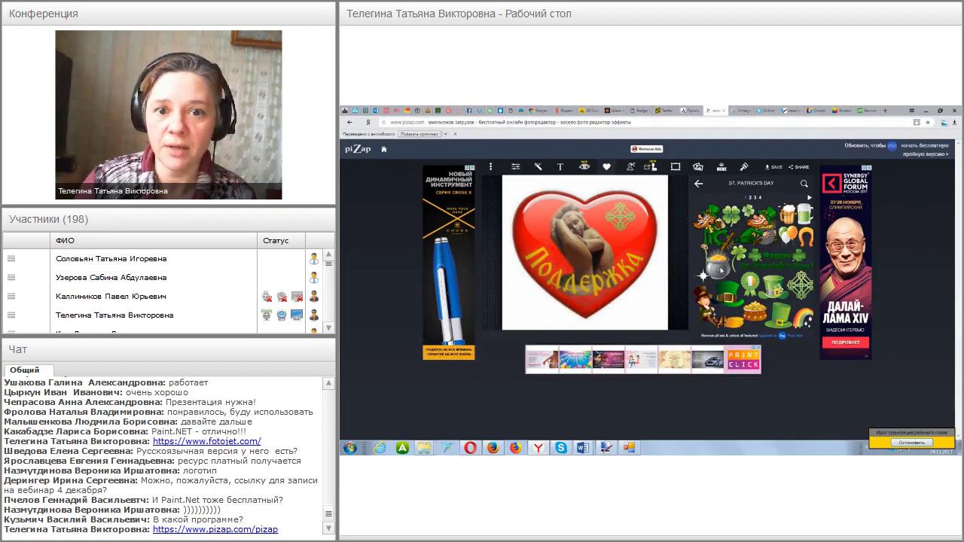
left_click(699, 185)
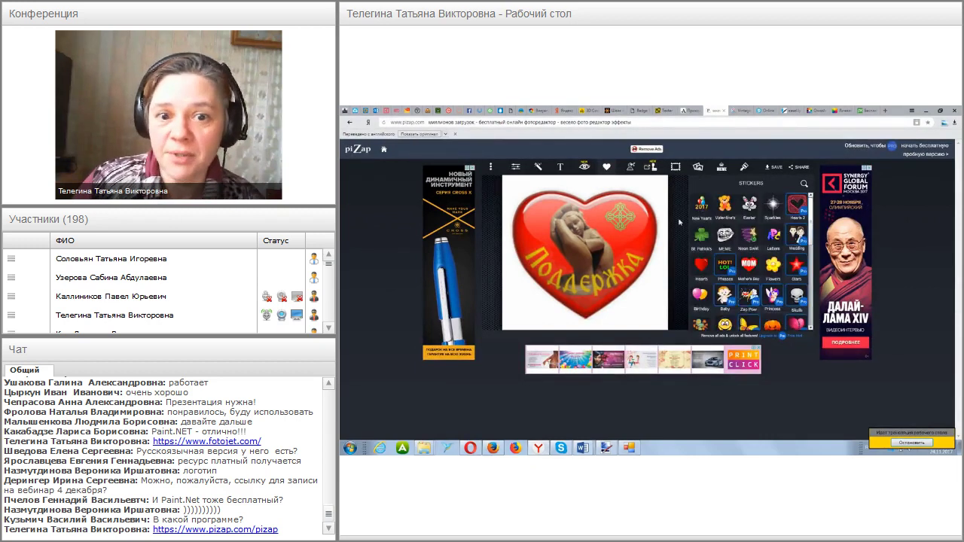
left_click(703, 205)
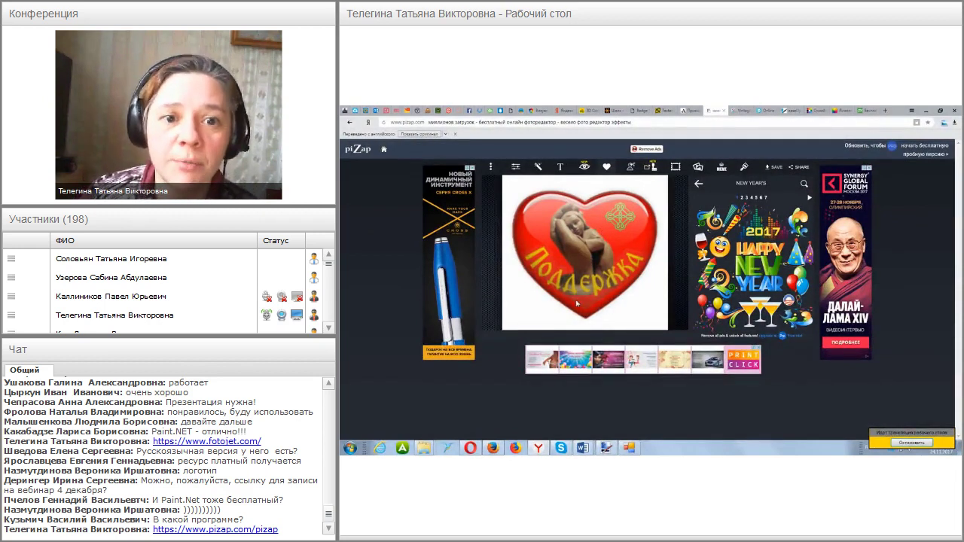
- Examine the Cut Out Tool instructions and the filter categories, leaving the tool without loading a photo
left_click(631, 166)
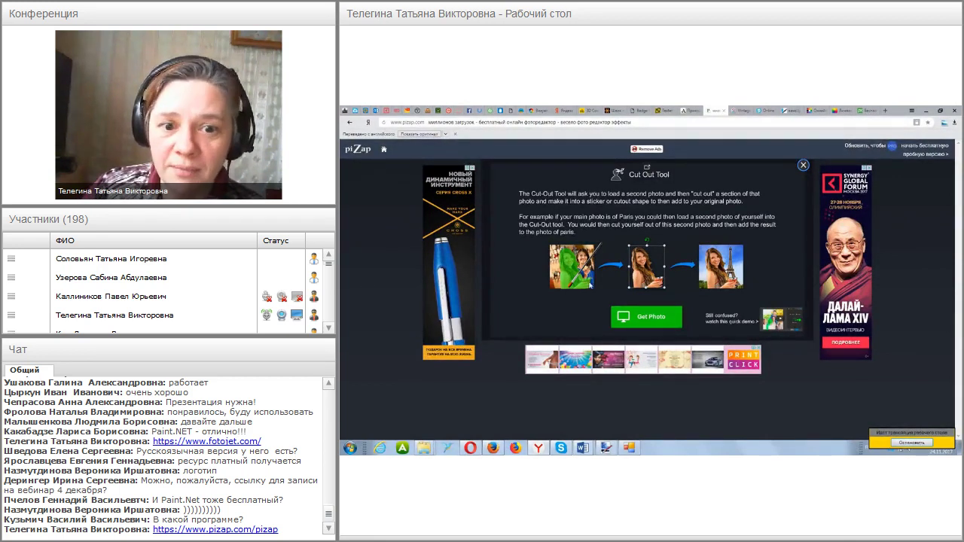
left_click(803, 165)
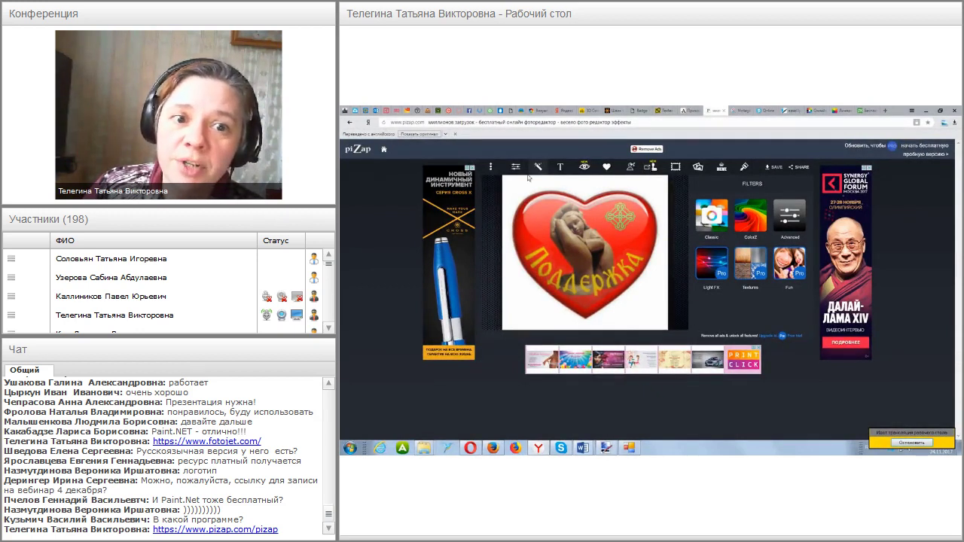
left_click(632, 168)
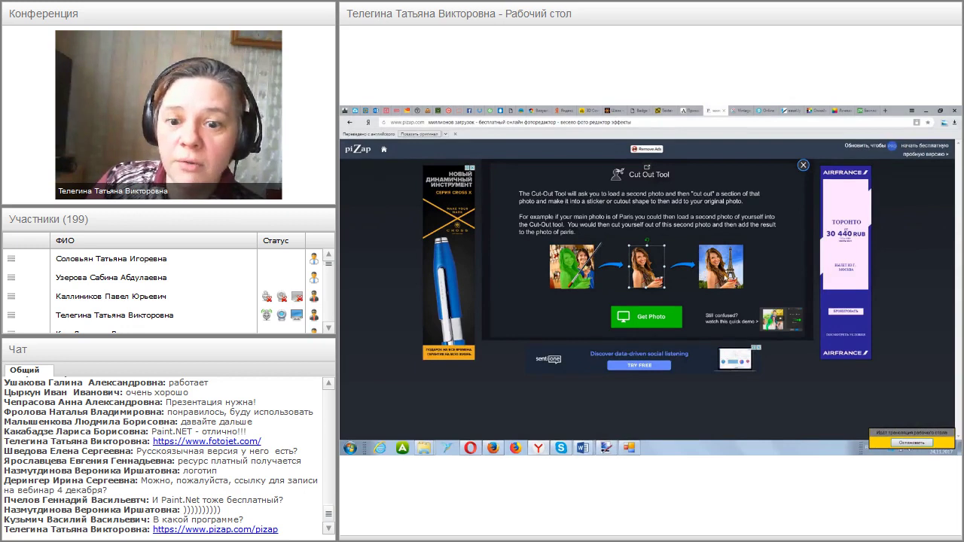
key("Escape")
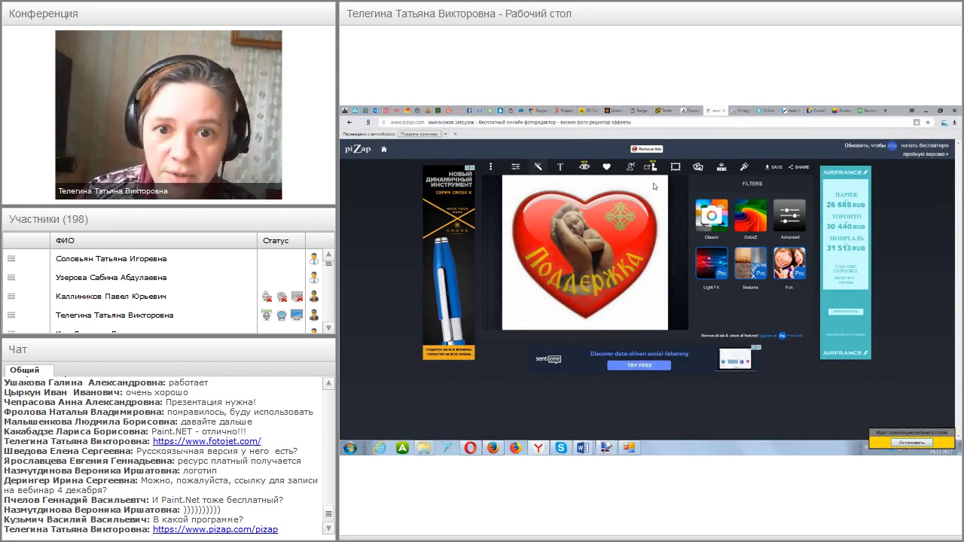
- Save the decorated heart picture
left_click(776, 169)
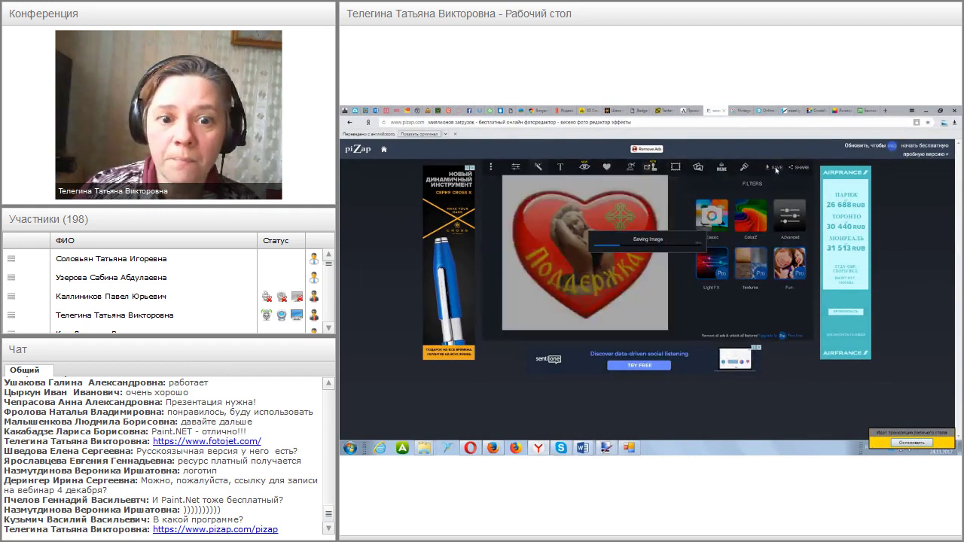